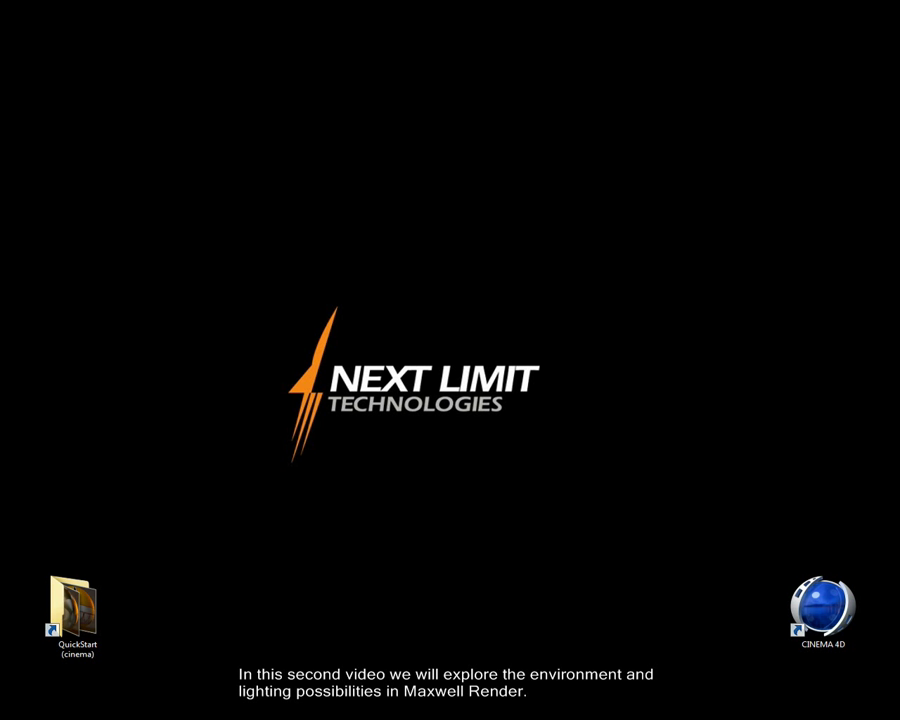
Launch Cinema 4D with QuickStart (raw).c4d from the QuickStart desktop folder
double_click(72, 612)
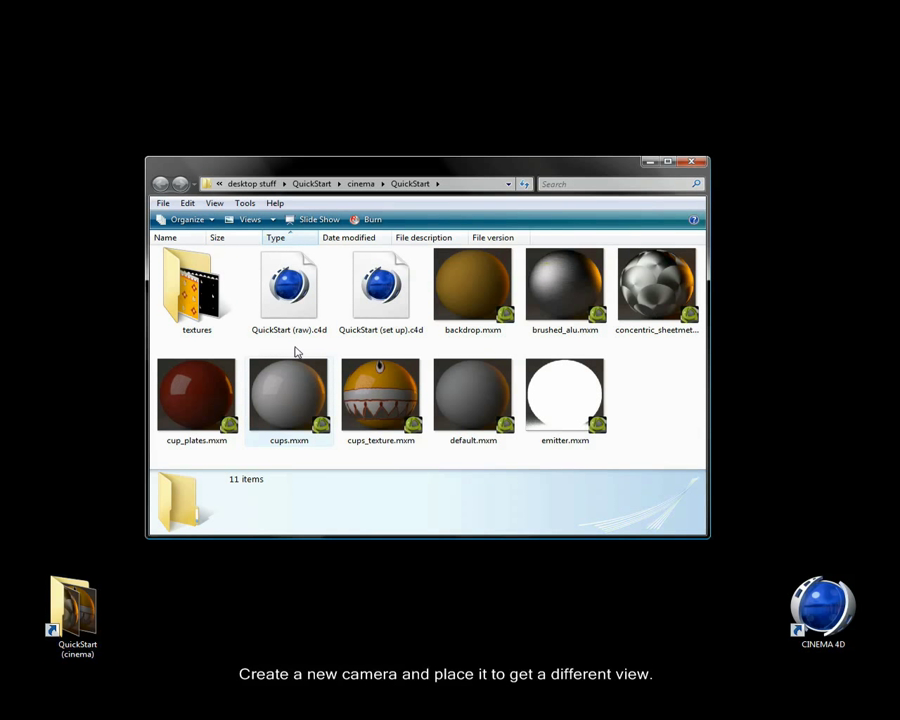
left_click(291, 302)
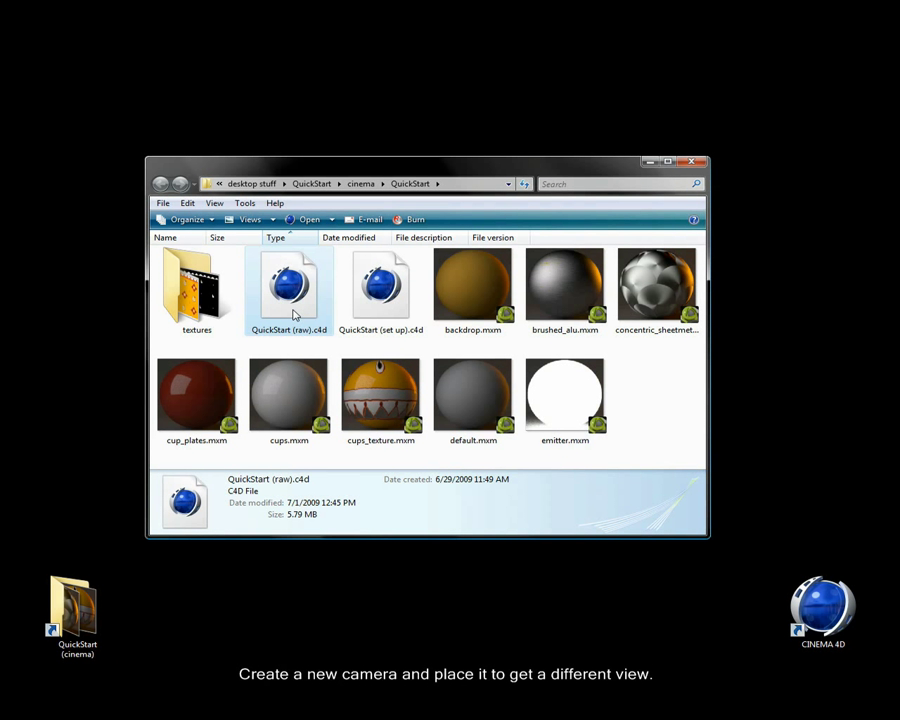
double_click(293, 312)
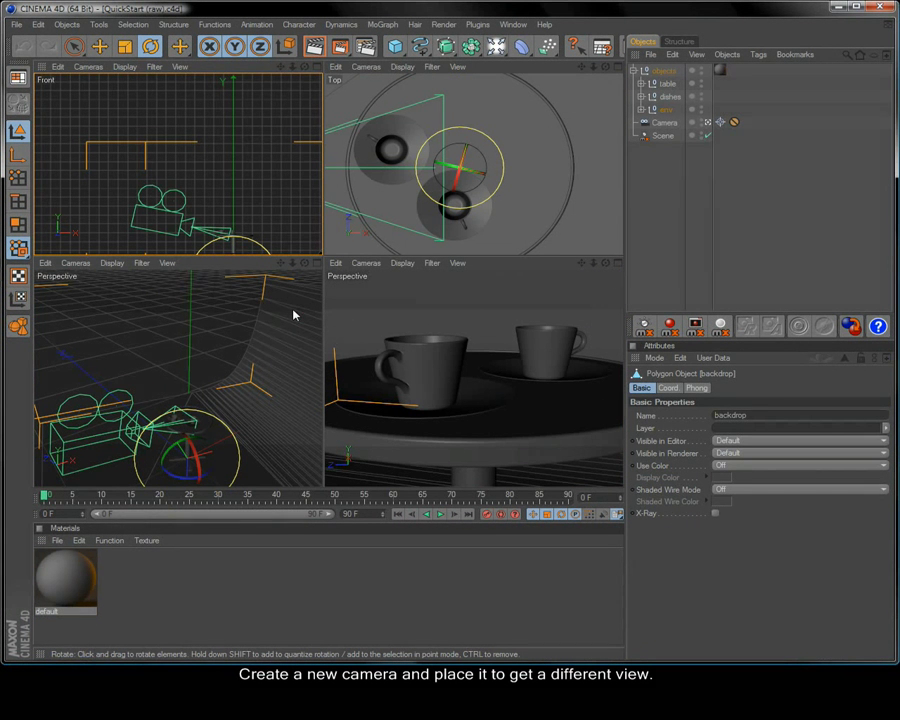
Rename the existing close-up camera to Camera1
left_click(484, 338)
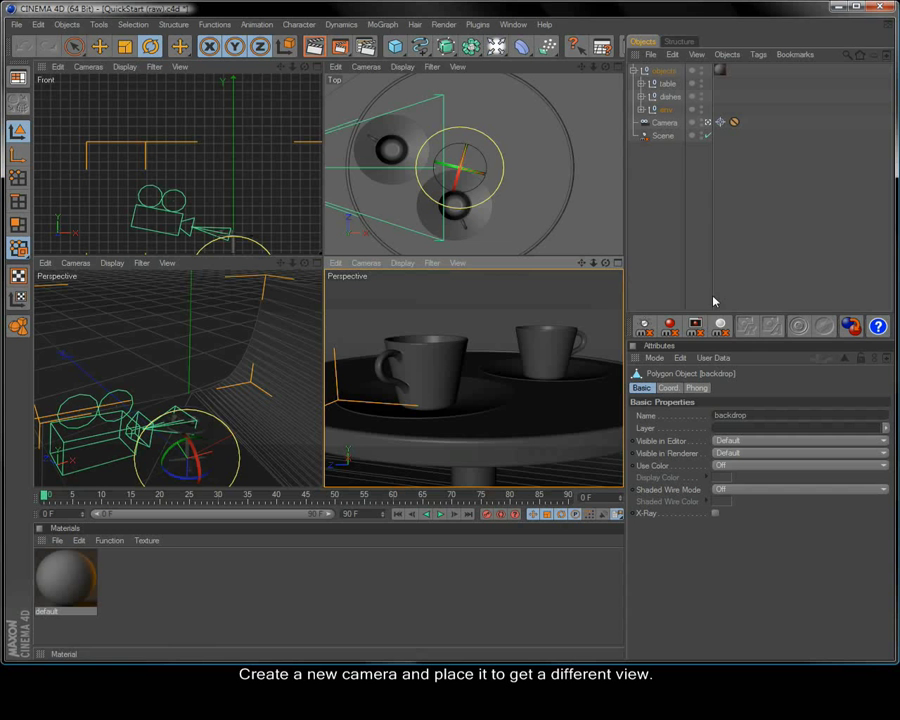
double_click(668, 122)
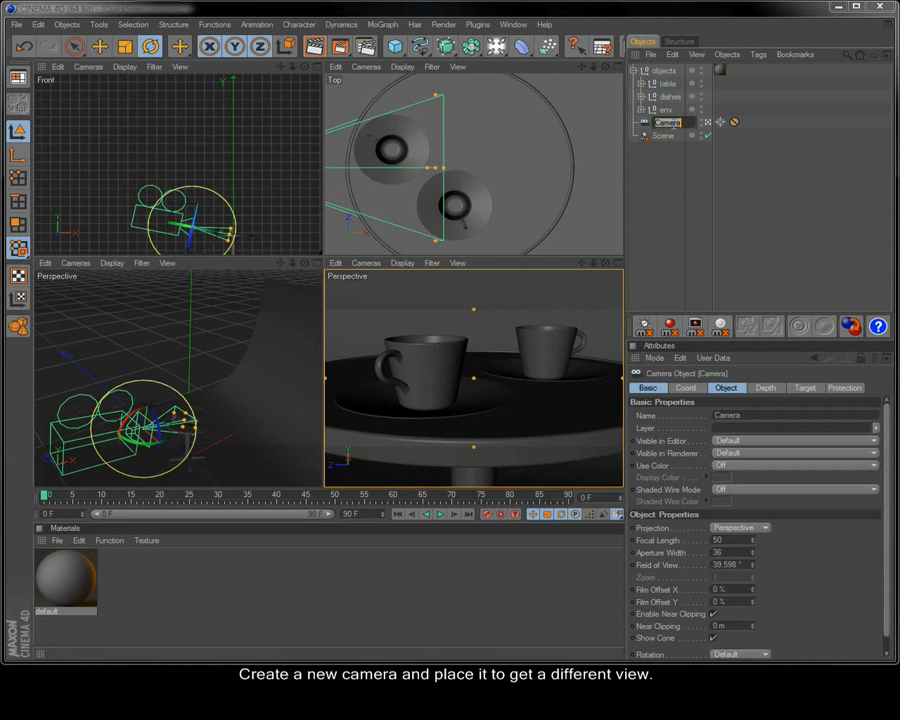
left_click(684, 122)
type("1")
key("Return")
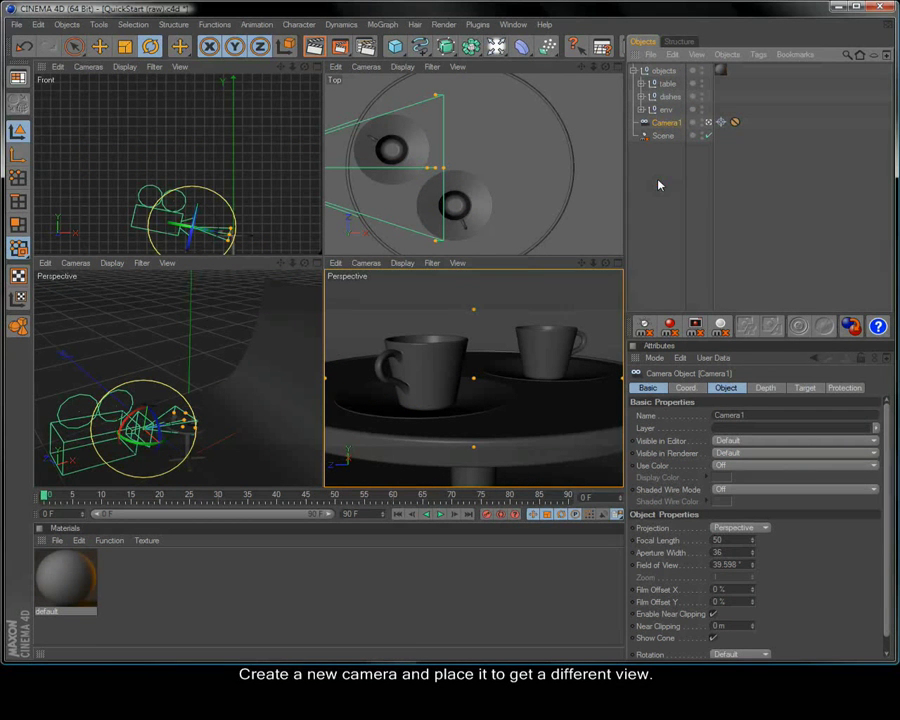
Add a new camera below Camera1 in the hierarchy and name it Camera2
left_click(62, 24)
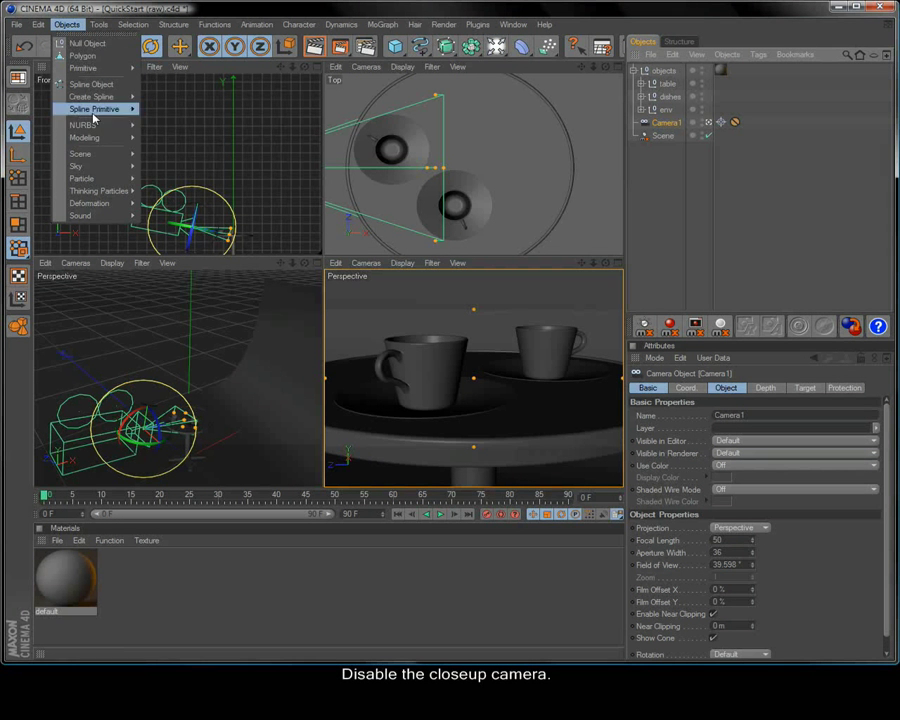
mouse_move(120, 153)
left_click(153, 159)
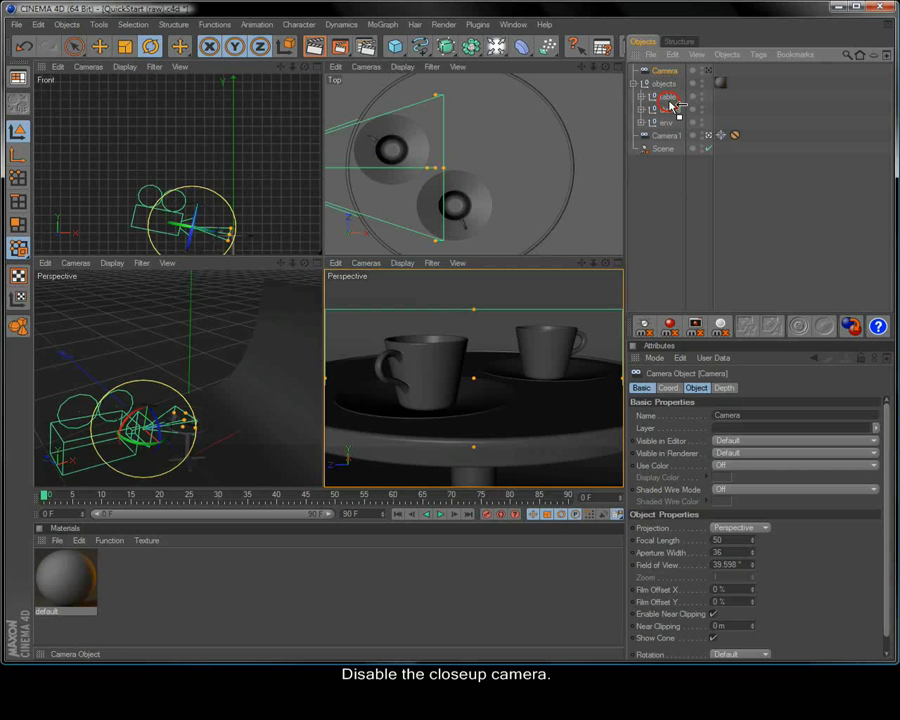
left_click_drag(665, 140, 665, 141)
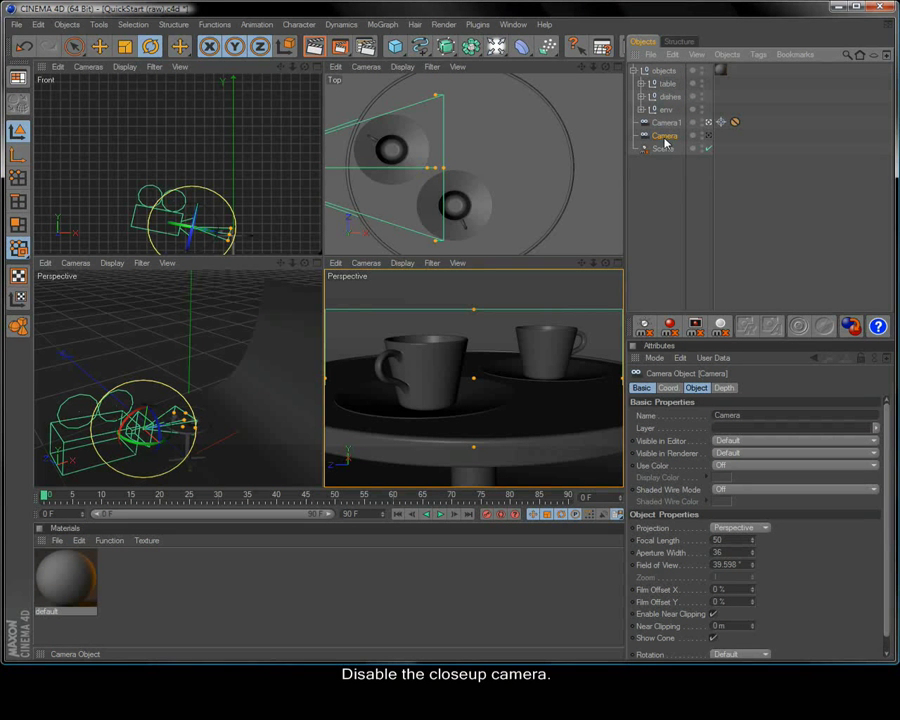
double_click(680, 137)
type("2")
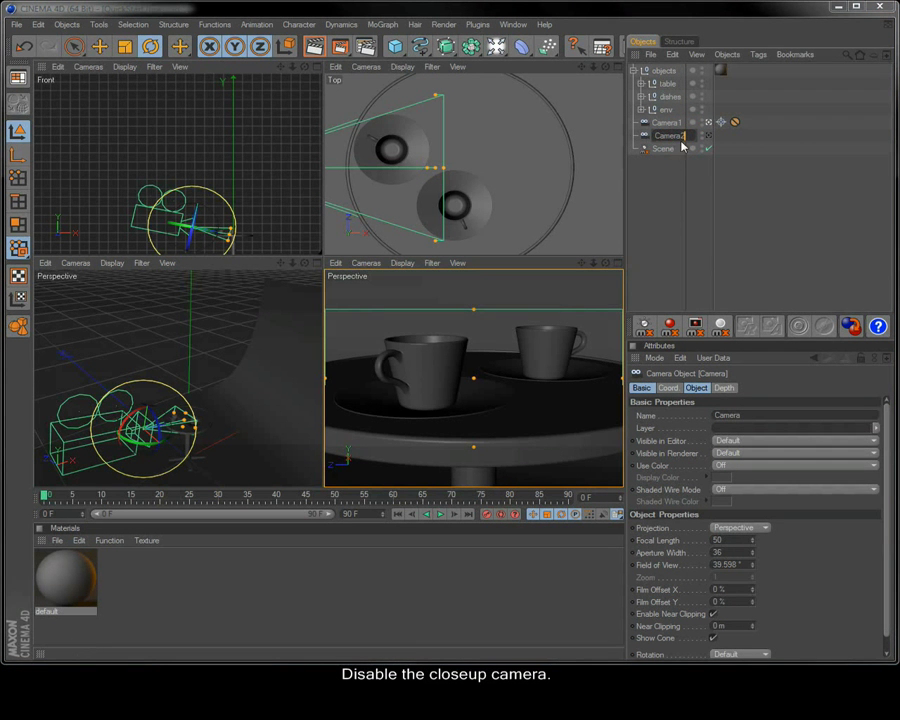
key("Return")
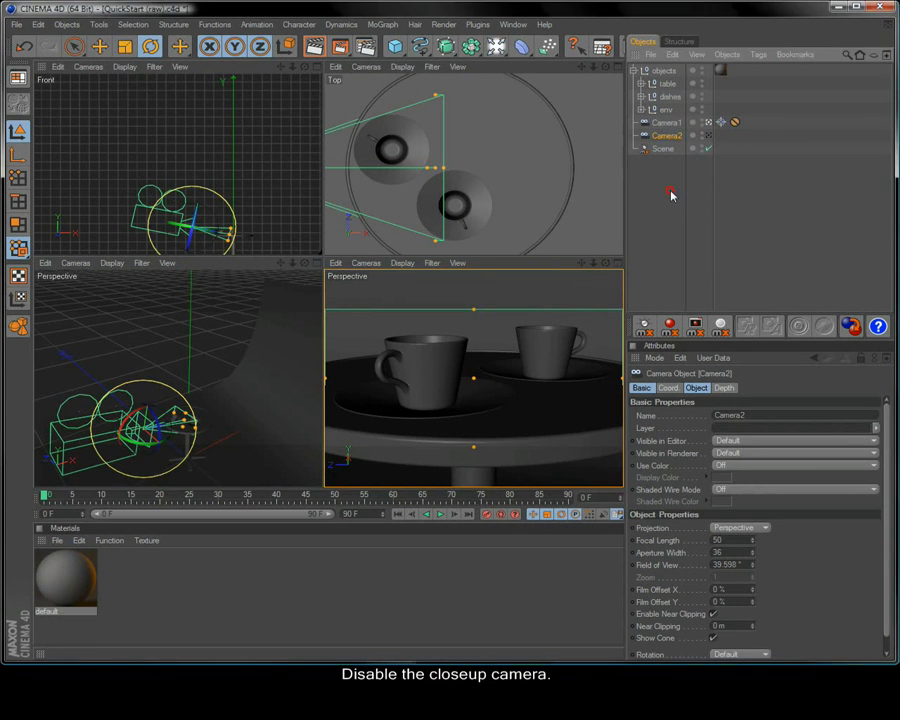
Switch off Camera1, select the backdrop and table leg, and orbit down over the table
left_click(705, 123)
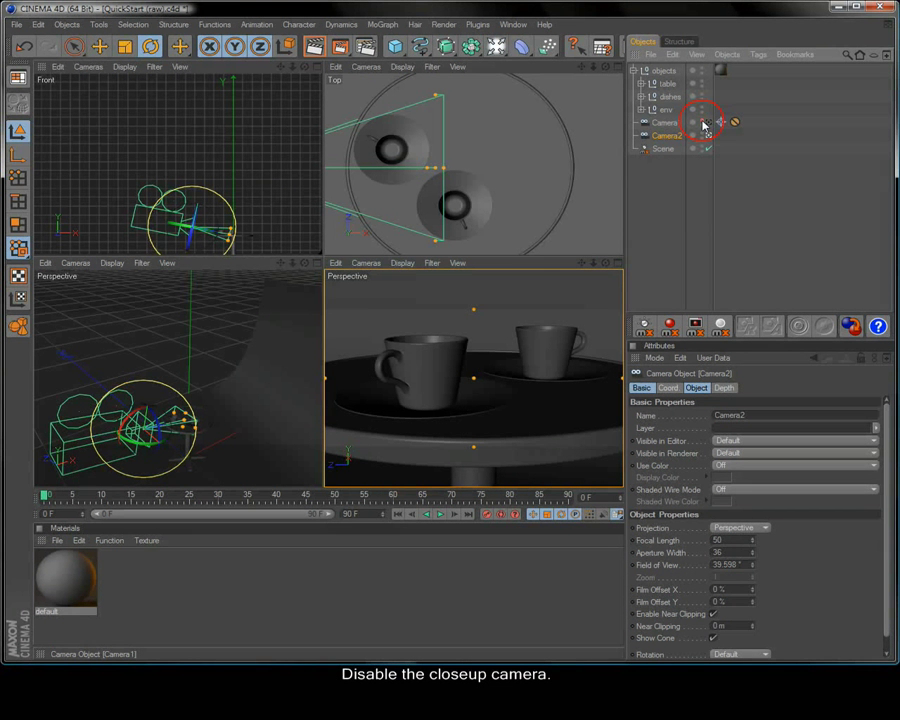
left_click(482, 341)
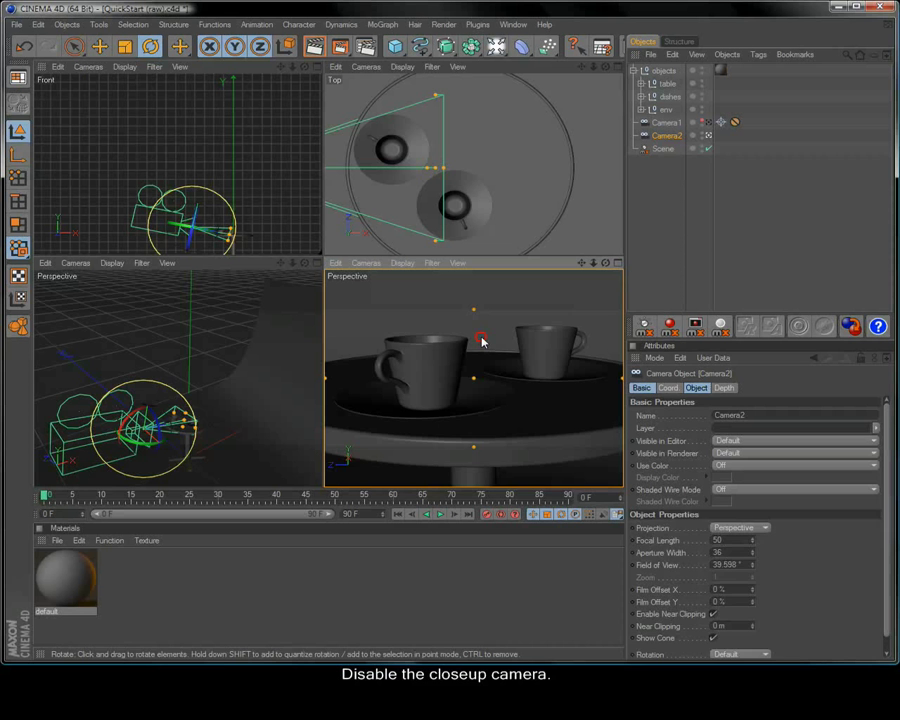
scroll(501, 431, "down", 5)
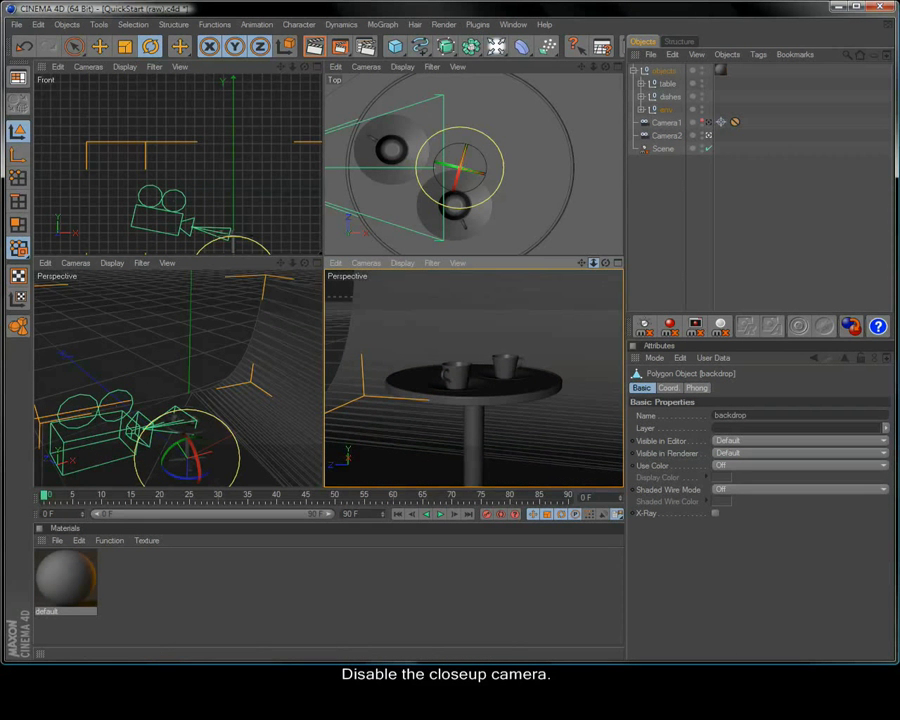
left_click(489, 439)
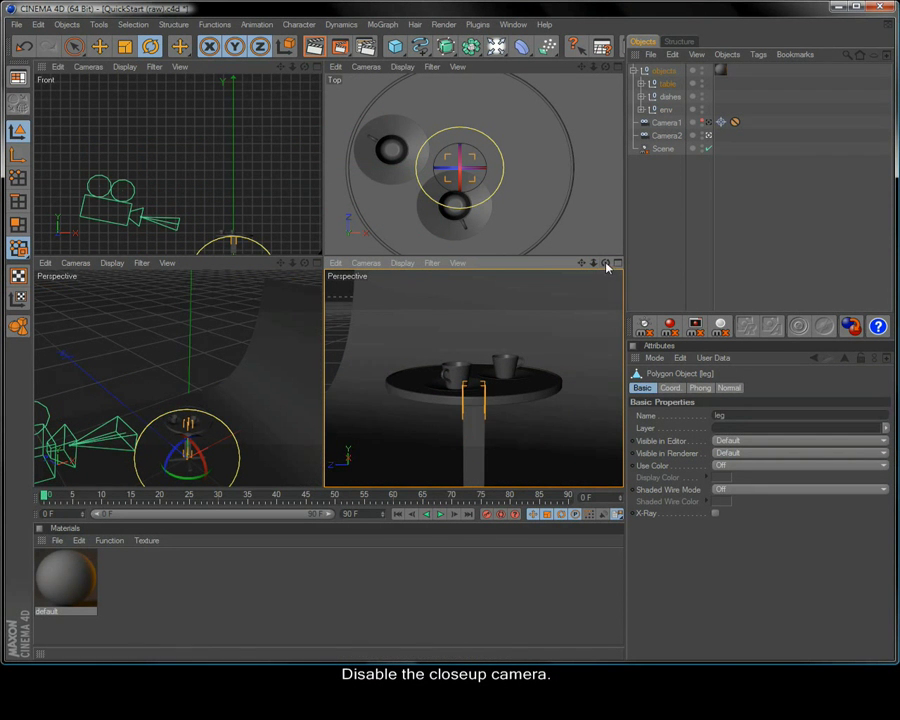
mouse_move(605, 262)
left_mouse_down()
mouse_move(593, 262)
mouse_move(586, 278)
mouse_move(609, 265)
mouse_move(596, 265)
left_mouse_up()
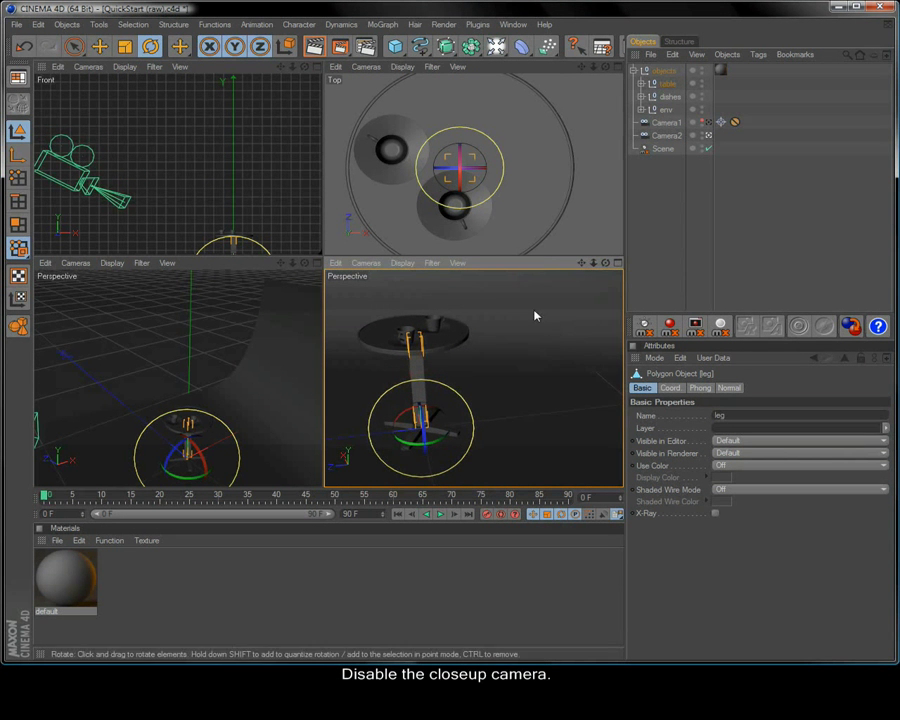
Change the render output height from 300 to 400, giving a 600 × 400 image
left_click(365, 46)
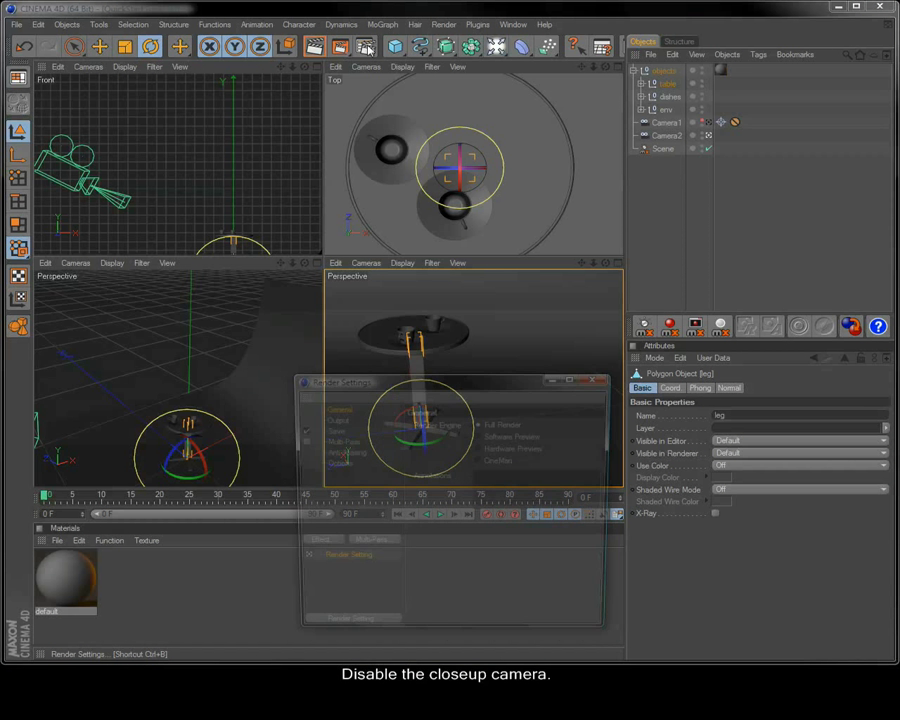
left_click(335, 420)
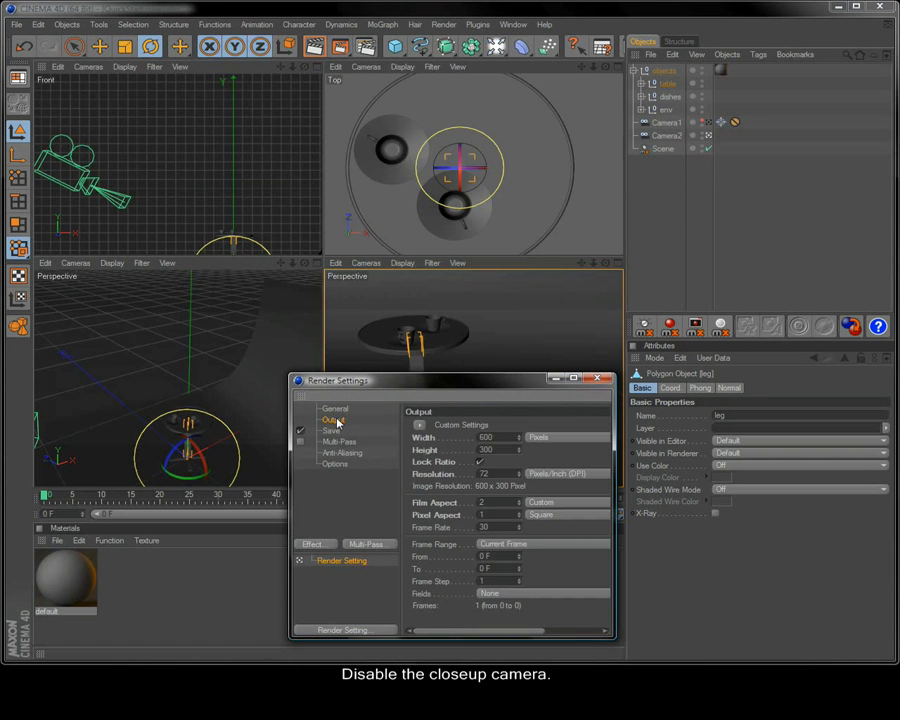
double_click(486, 450)
type("40")
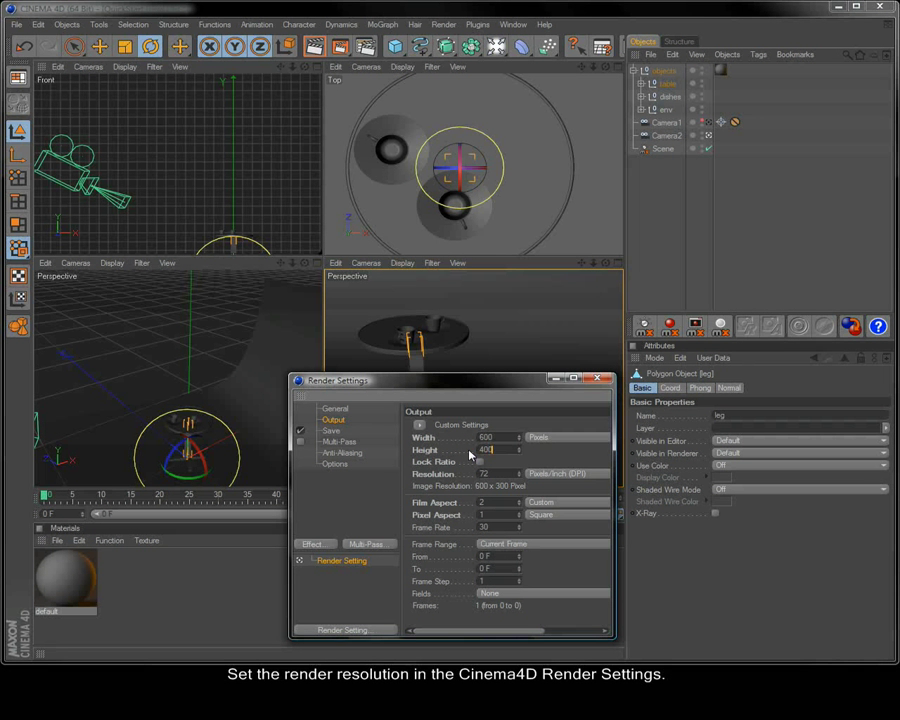
type("0")
key("Return")
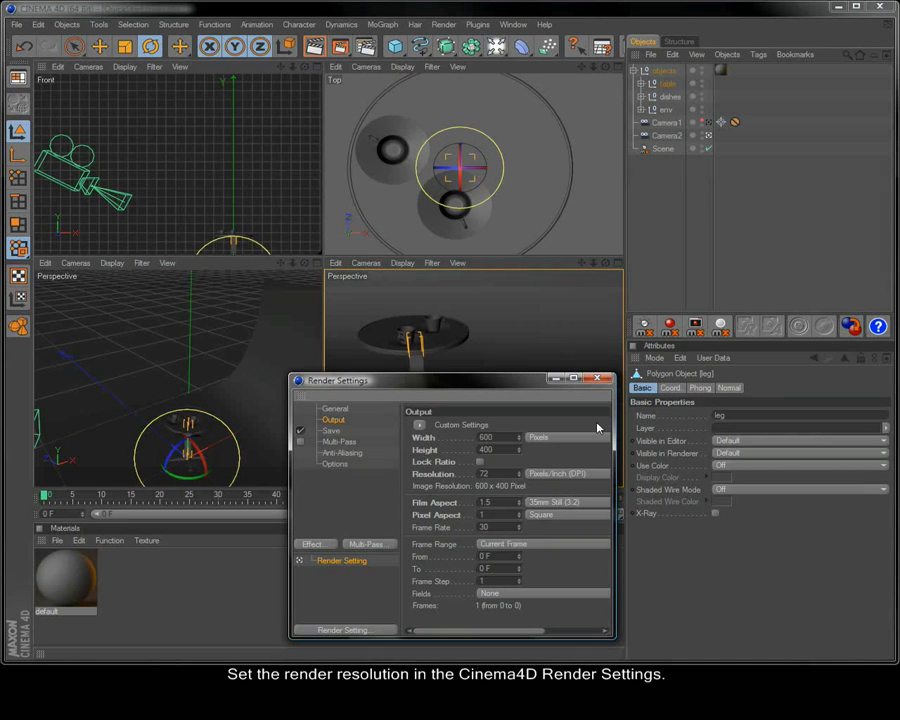
left_click(599, 380)
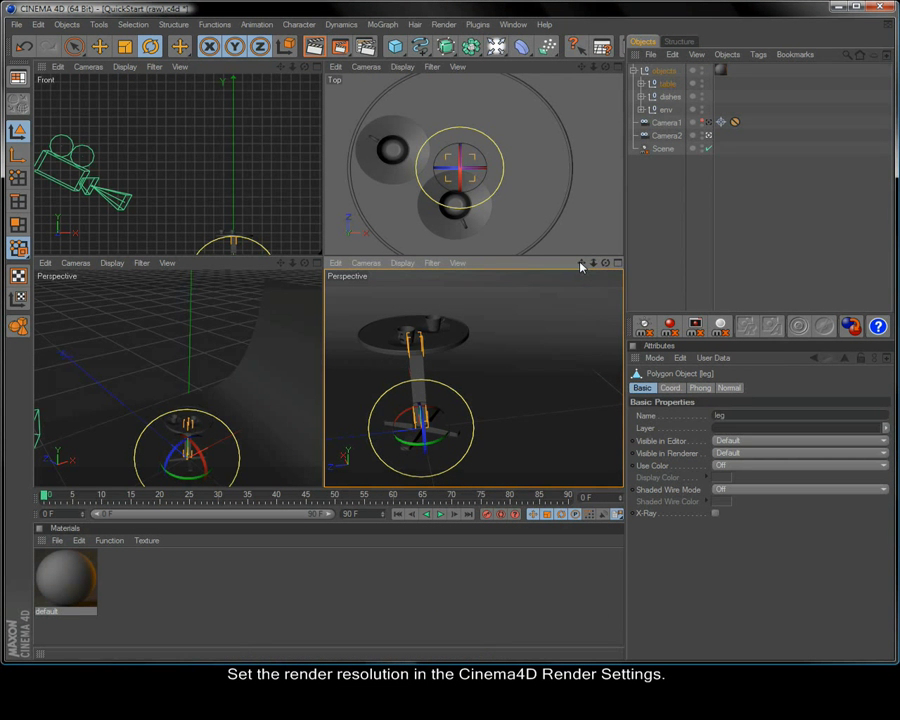
Rotate Camera2 to aim at the table, then select the backdrop inside the env group
left_click_drag(581, 262, 569, 293)
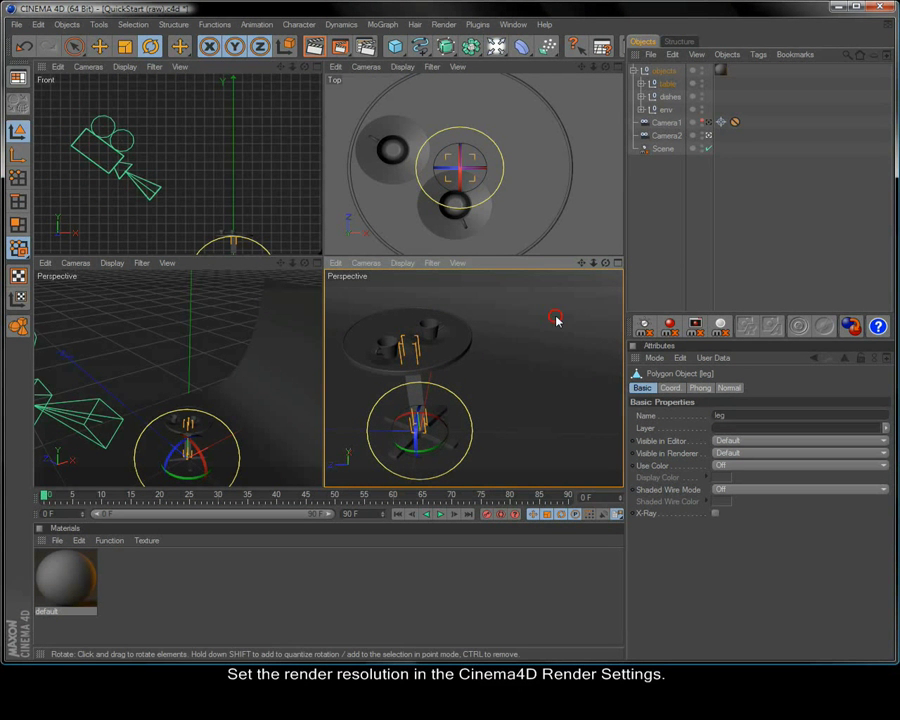
left_click(553, 316)
left_click(665, 135)
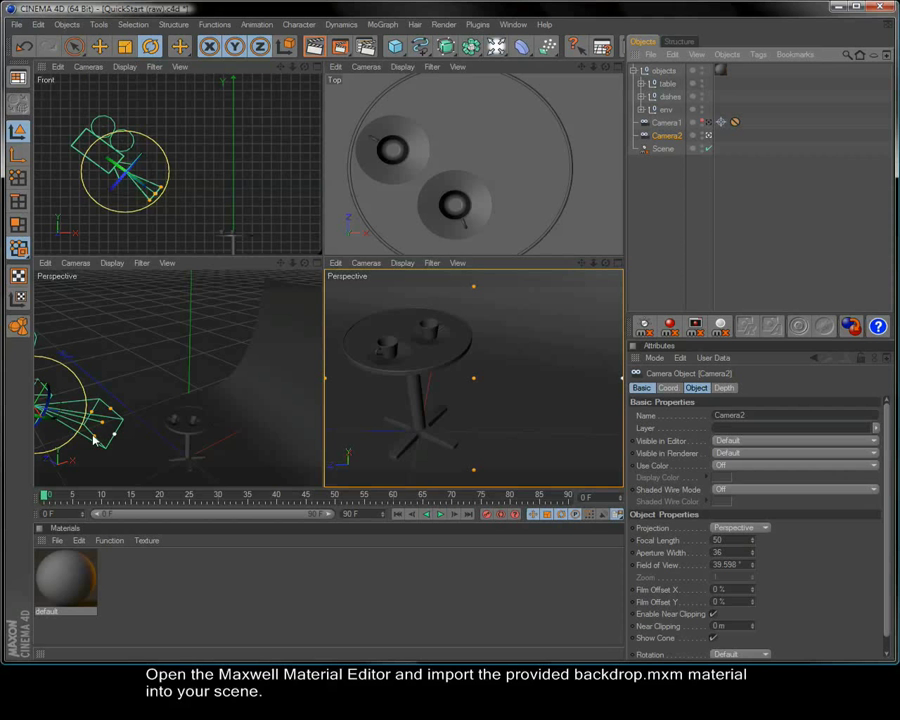
left_click(219, 268)
left_click_drag(219, 300, 315, 300)
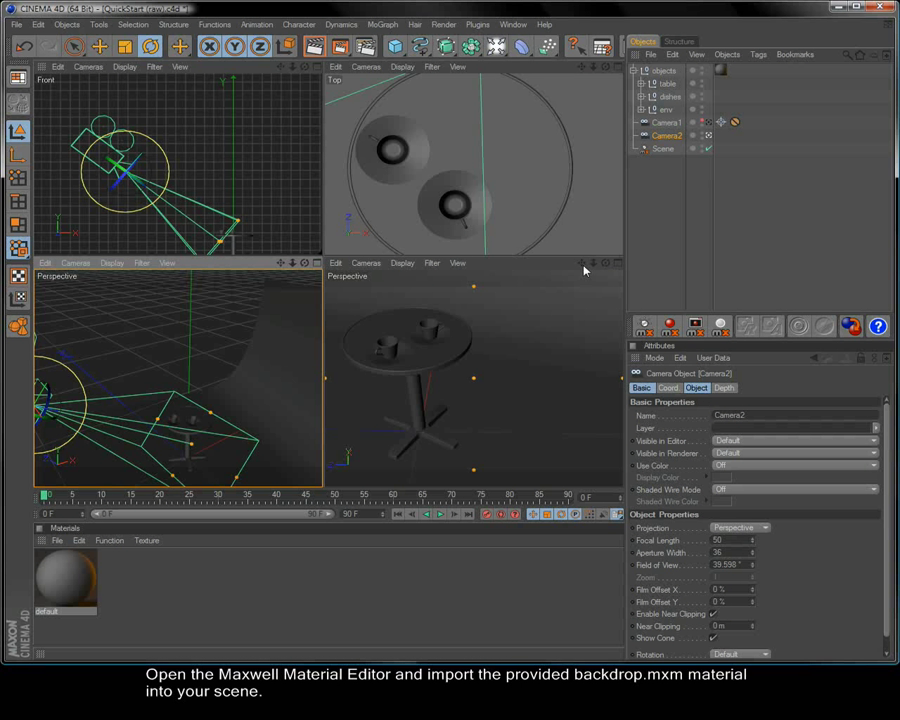
left_click(641, 110)
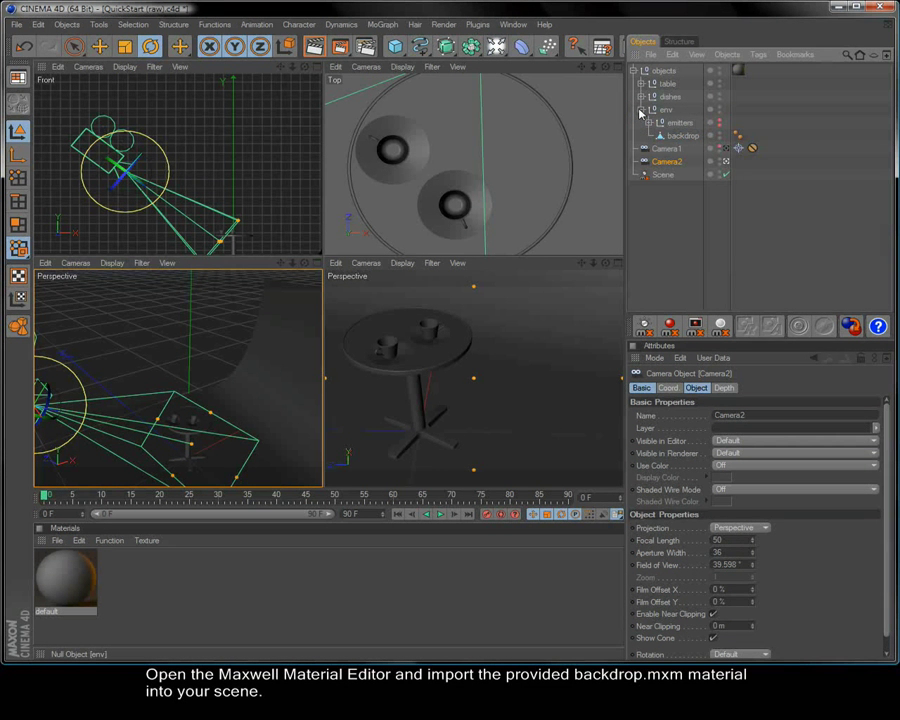
left_click(683, 135)
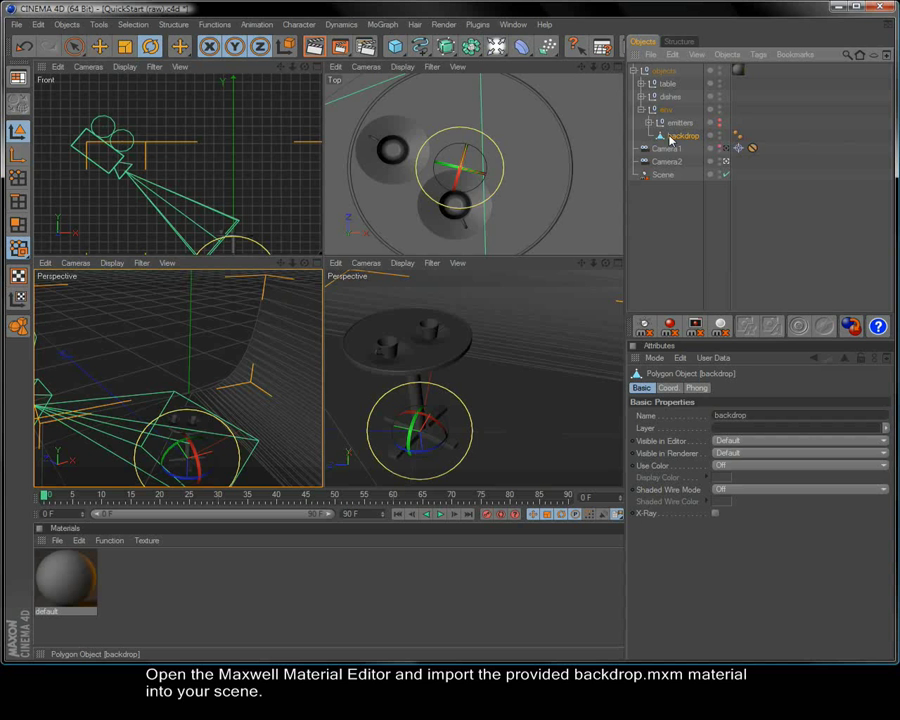
Load backdrop.mxm into the Maxwell Material Editor and drop it onto the backdrop object
left_click(697, 331)
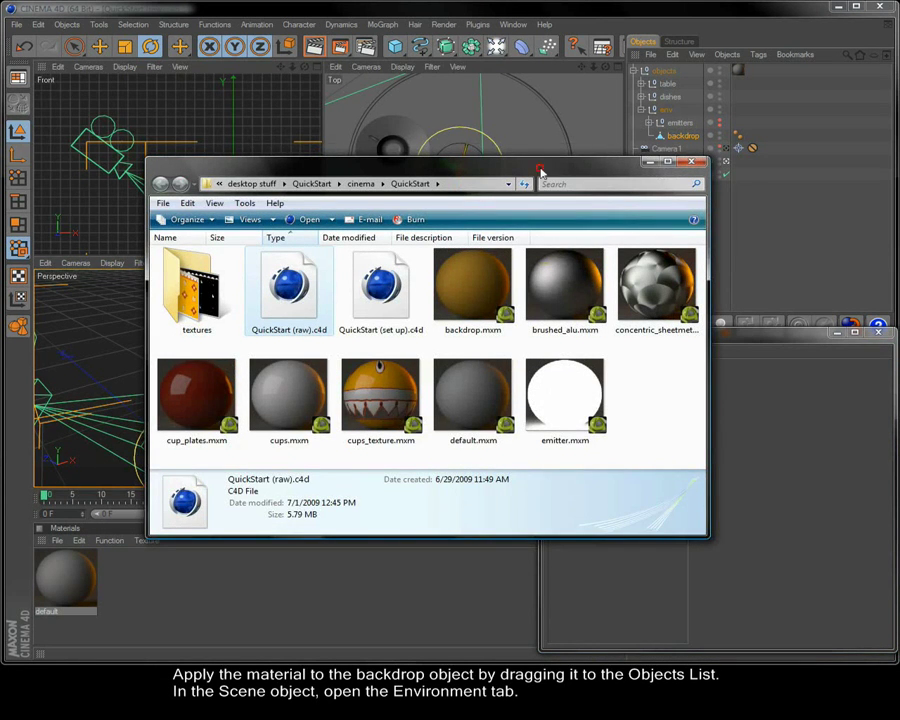
left_click_drag(538, 168, 435, 70)
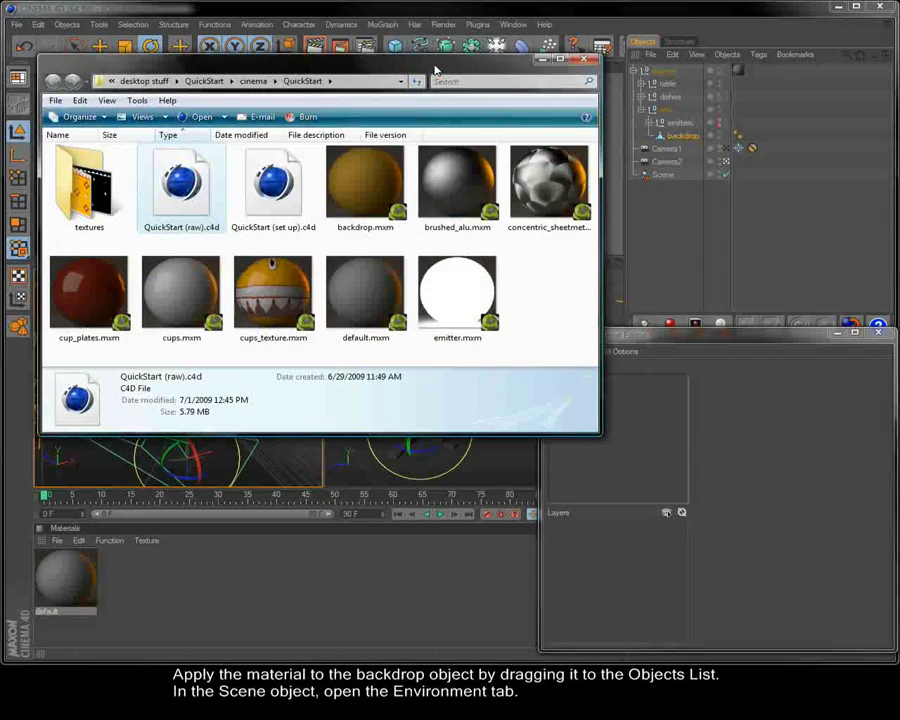
left_click_drag(365, 185, 631, 481)
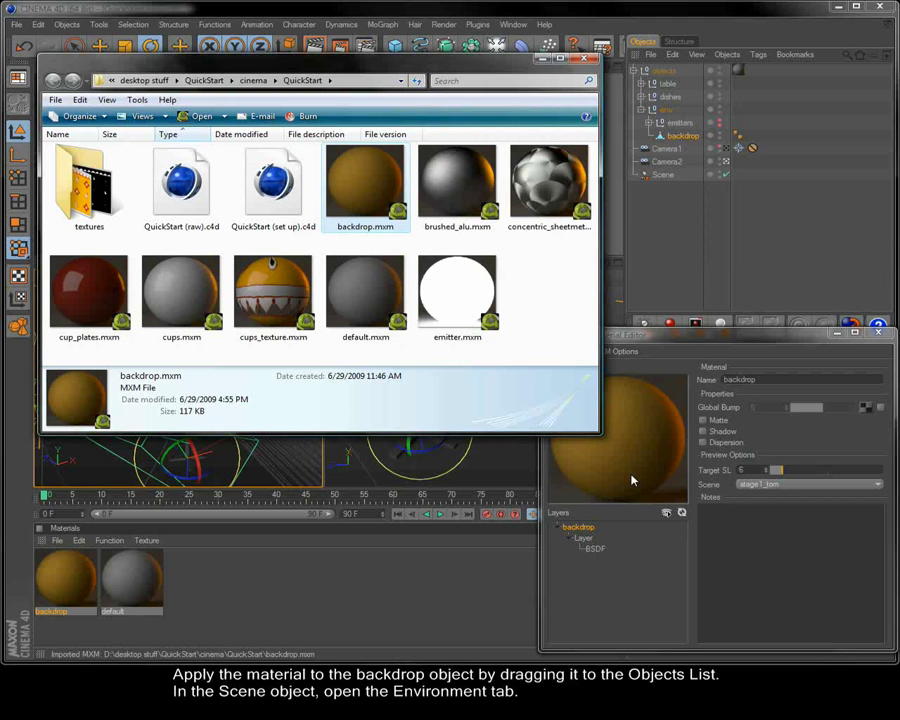
left_click(541, 58)
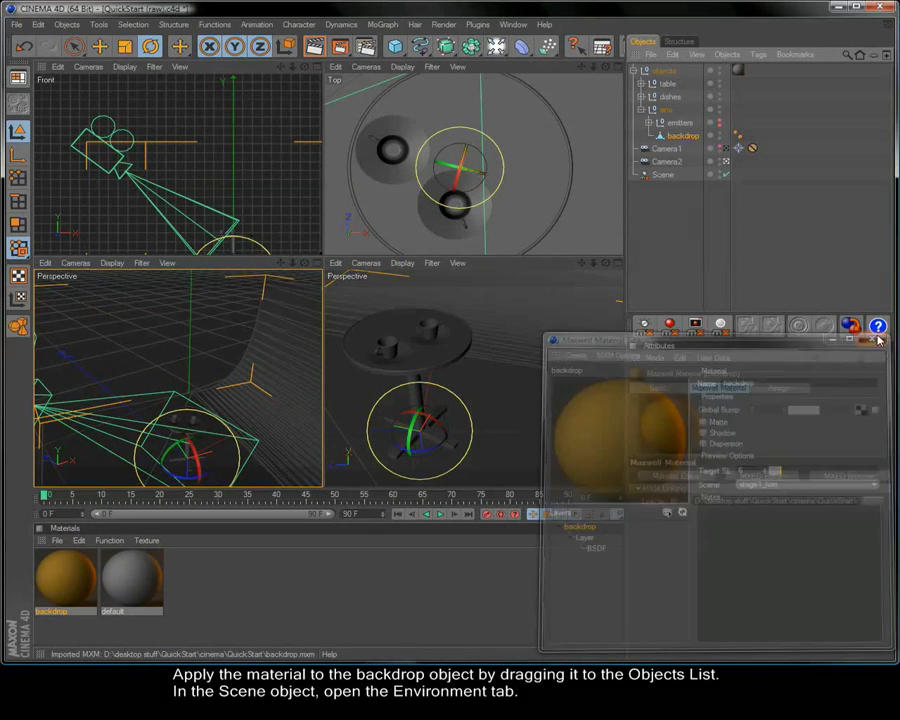
left_click_drag(72, 585, 684, 137)
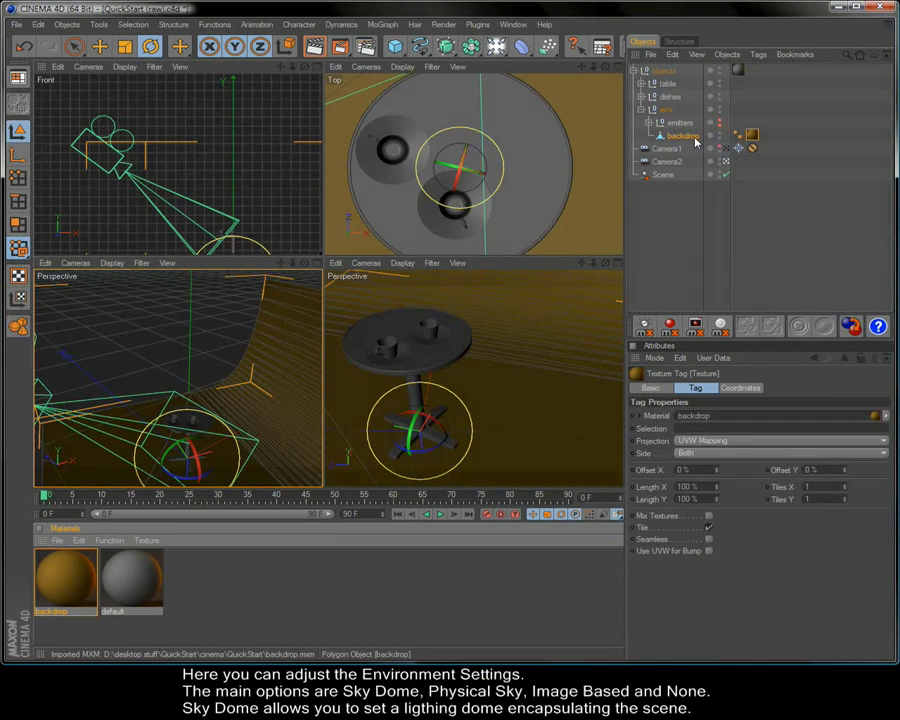
Set the Maxwell scene environment type to Sky Dome
left_click(562, 388)
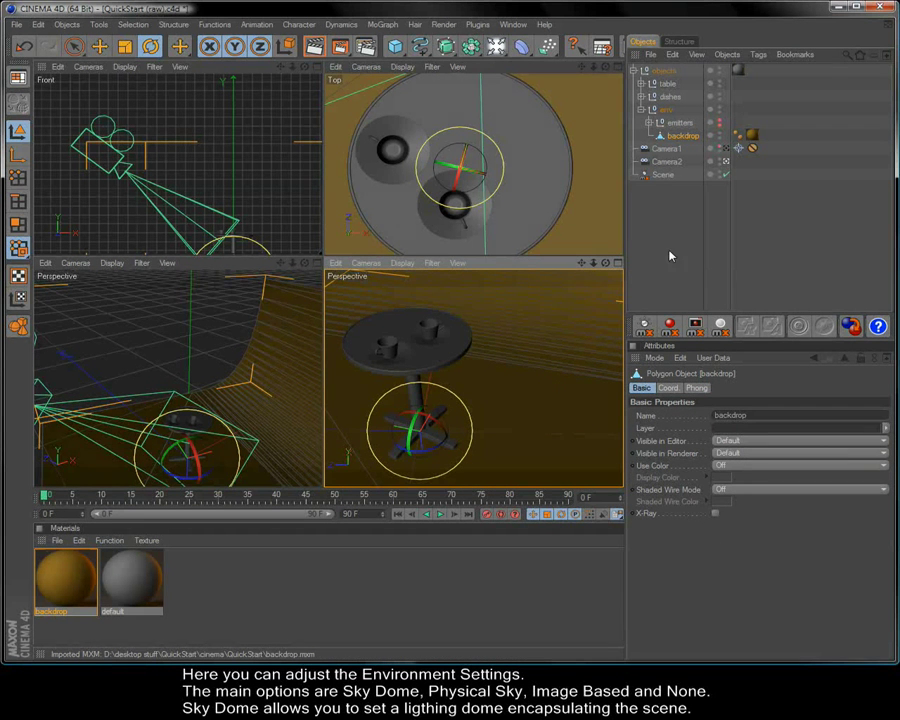
left_click(665, 175)
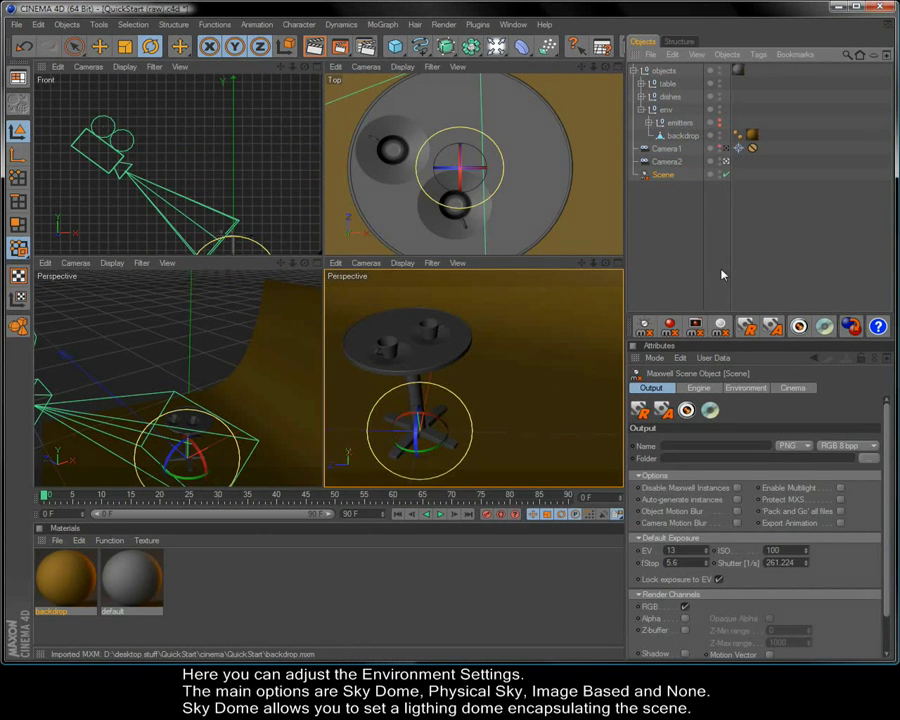
left_click(749, 390)
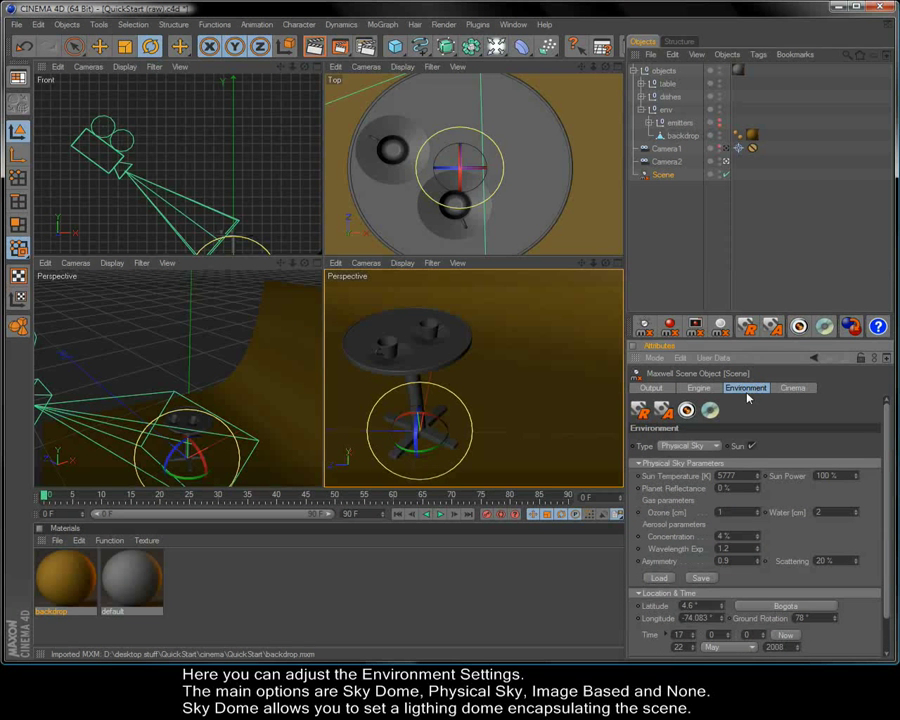
left_click(752, 447)
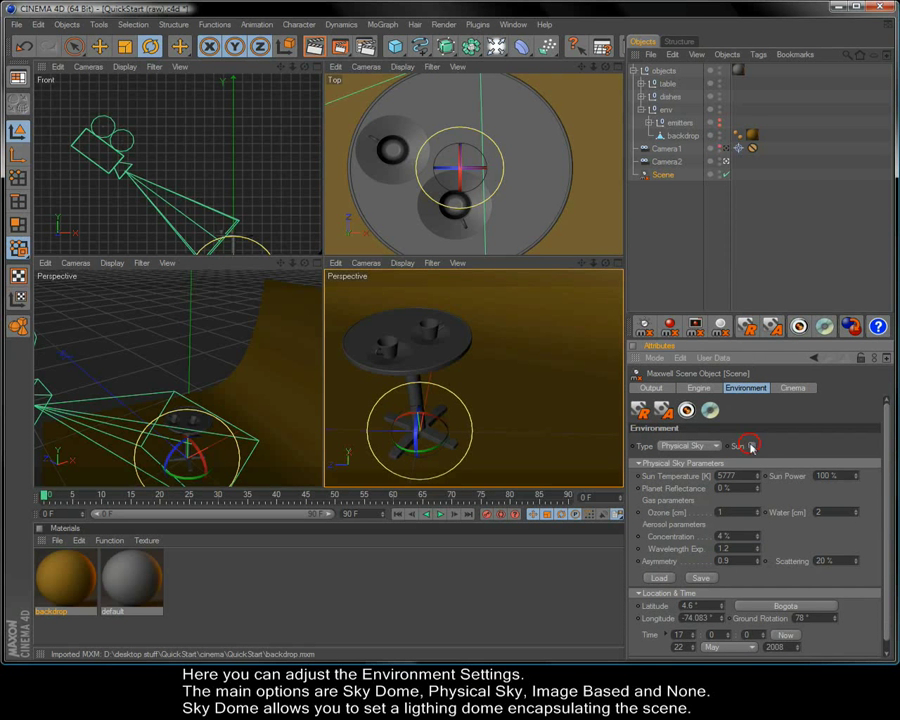
left_click(690, 446)
left_click(694, 459)
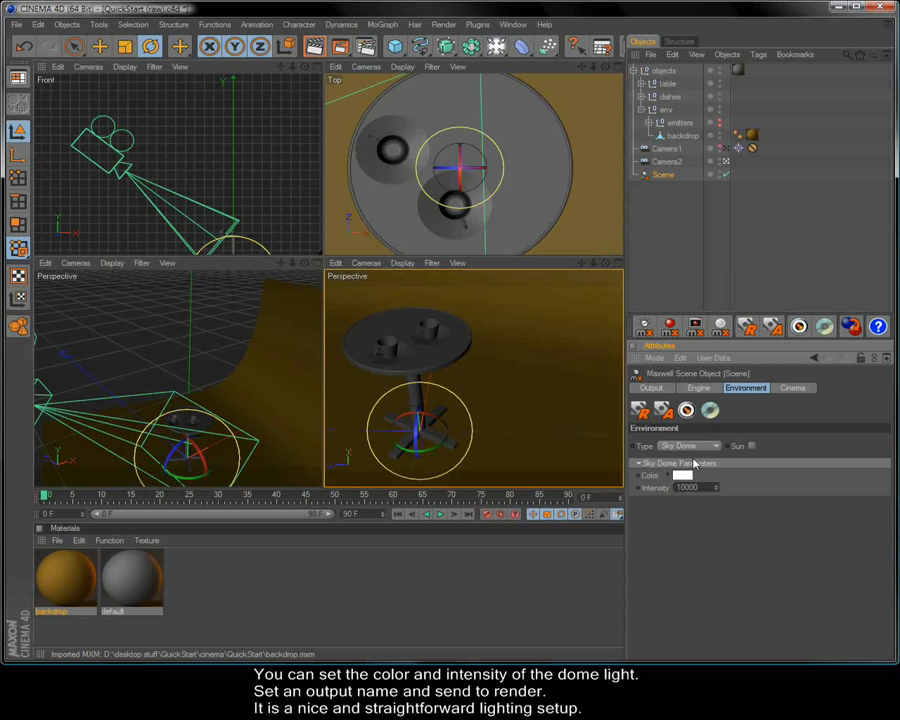
Set the render time to 1 and name the output sky_dome
left_click(698, 388)
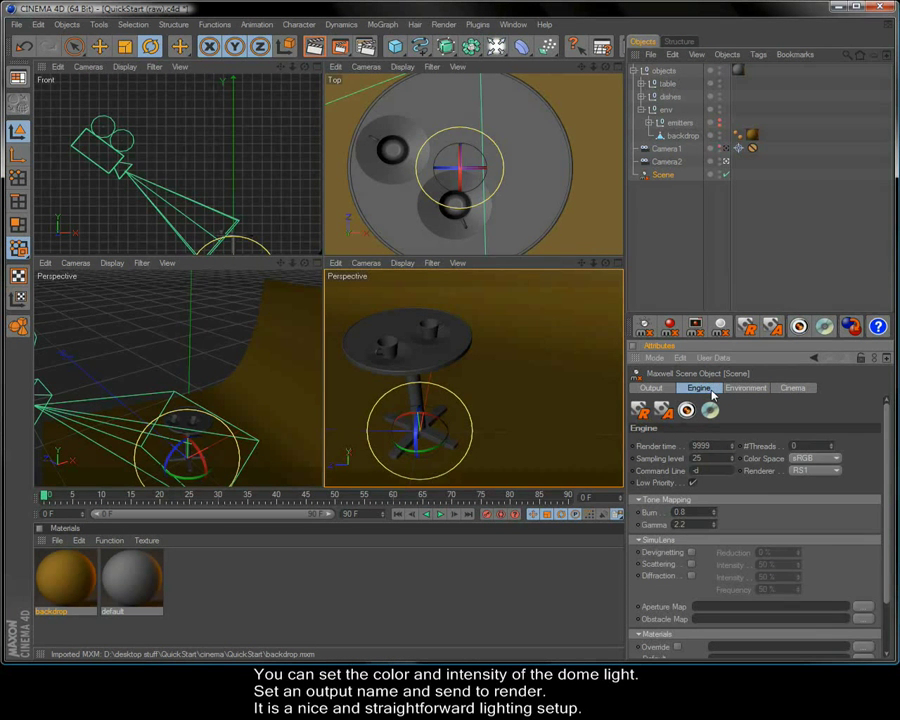
left_click(711, 411)
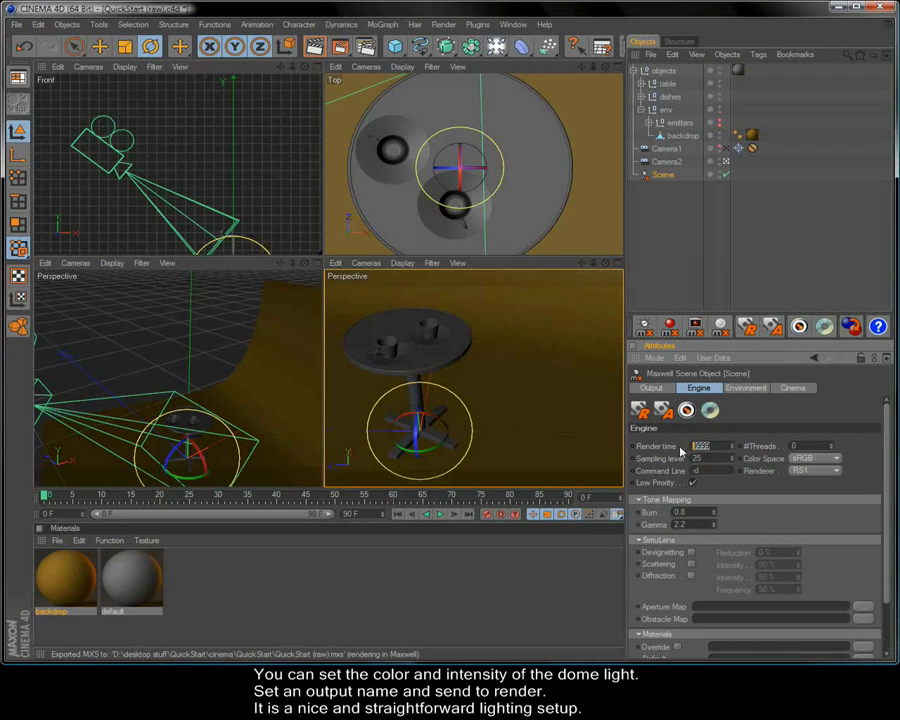
type("1")
left_click(653, 389)
left_click(676, 447)
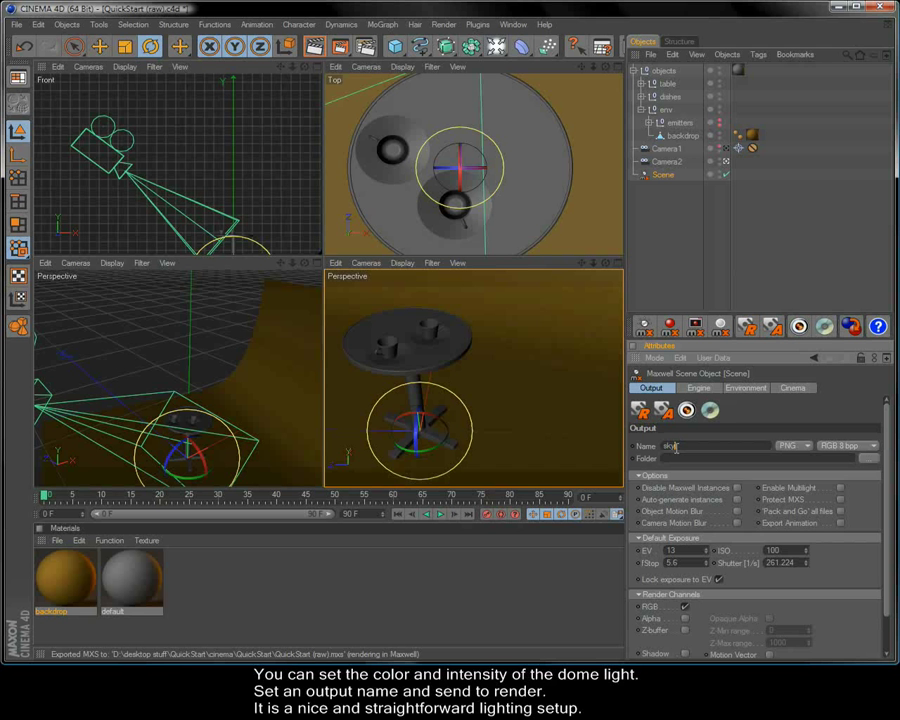
type("skydome_")
Render the sky-dome scene in Maxwell and close the finished render window
left_click(750, 330)
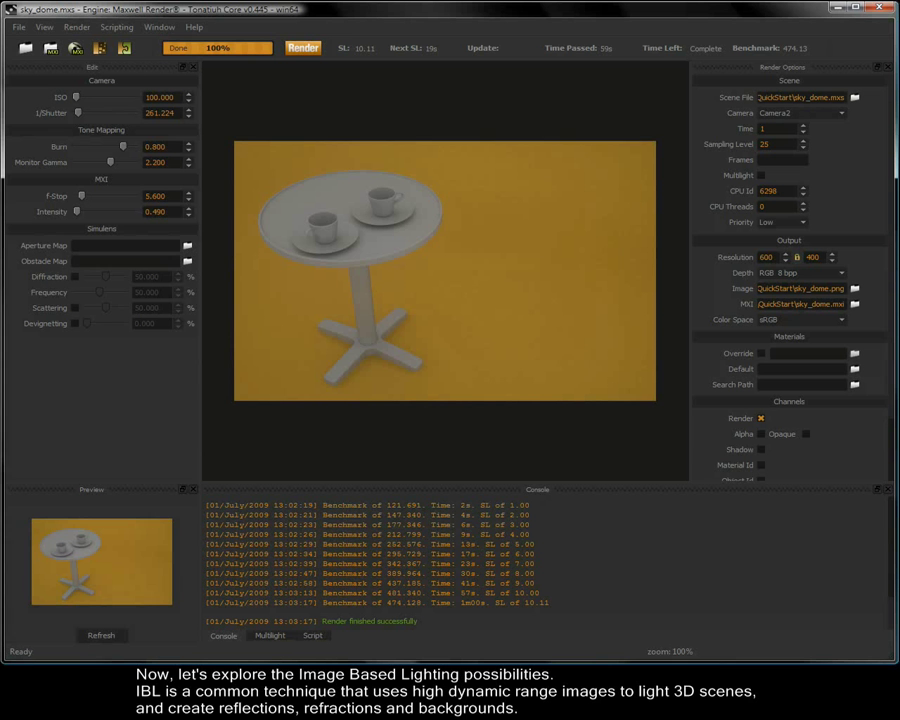
left_click(879, 8)
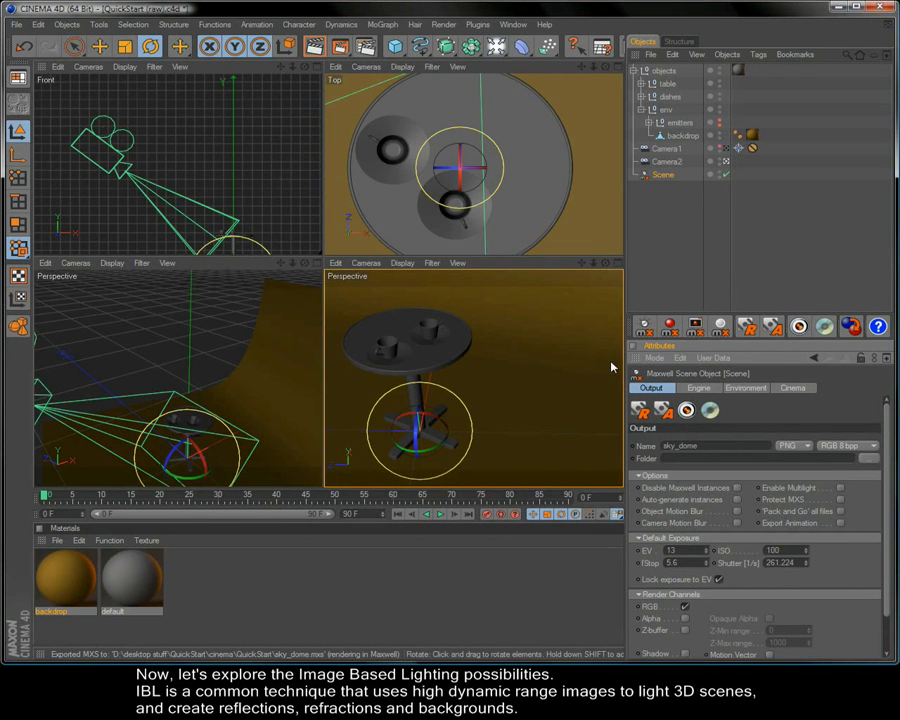
Switch the environment to Image Based with textures/carb_04.hdr as the background channel
left_click(740, 388)
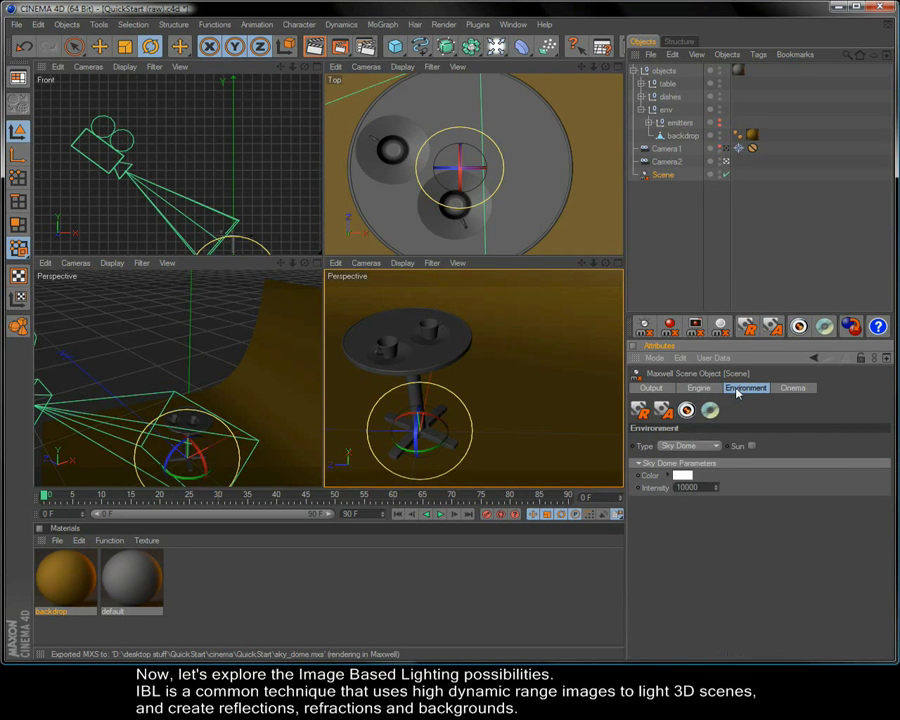
left_click(714, 446)
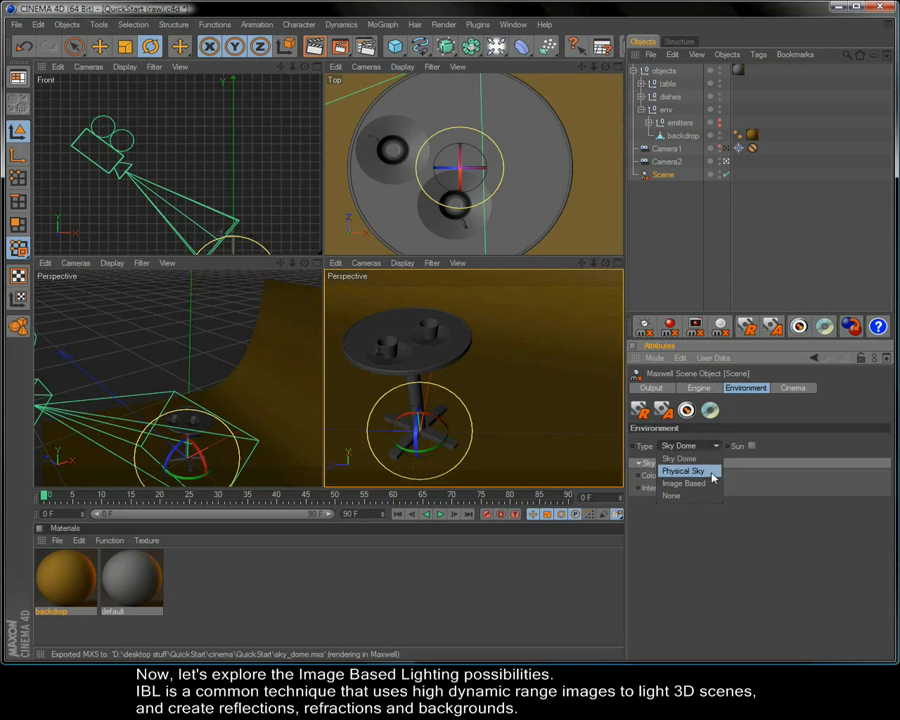
left_click(713, 483)
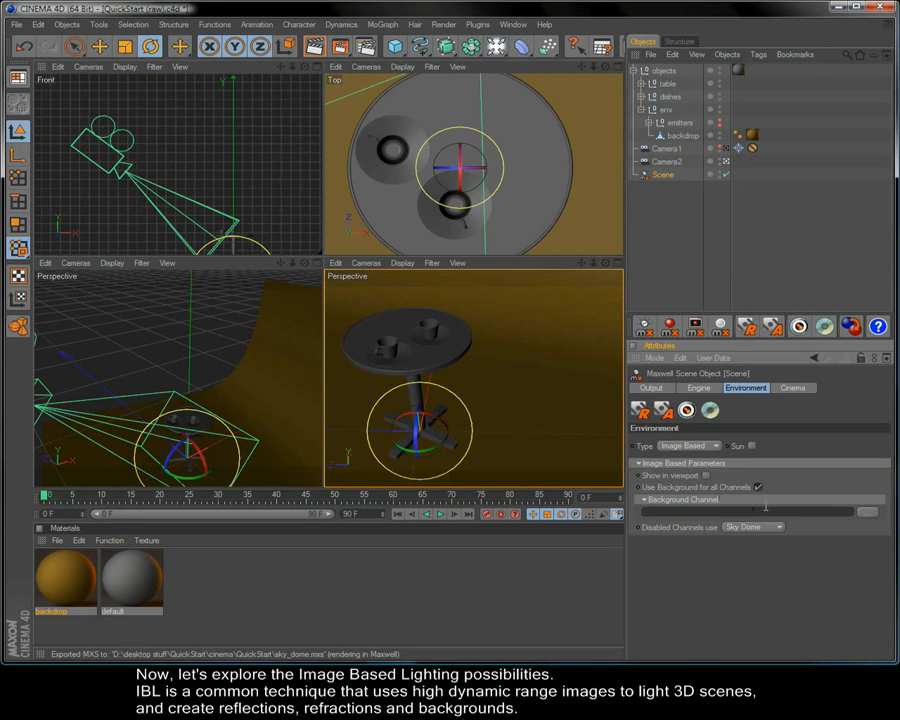
left_click(866, 511)
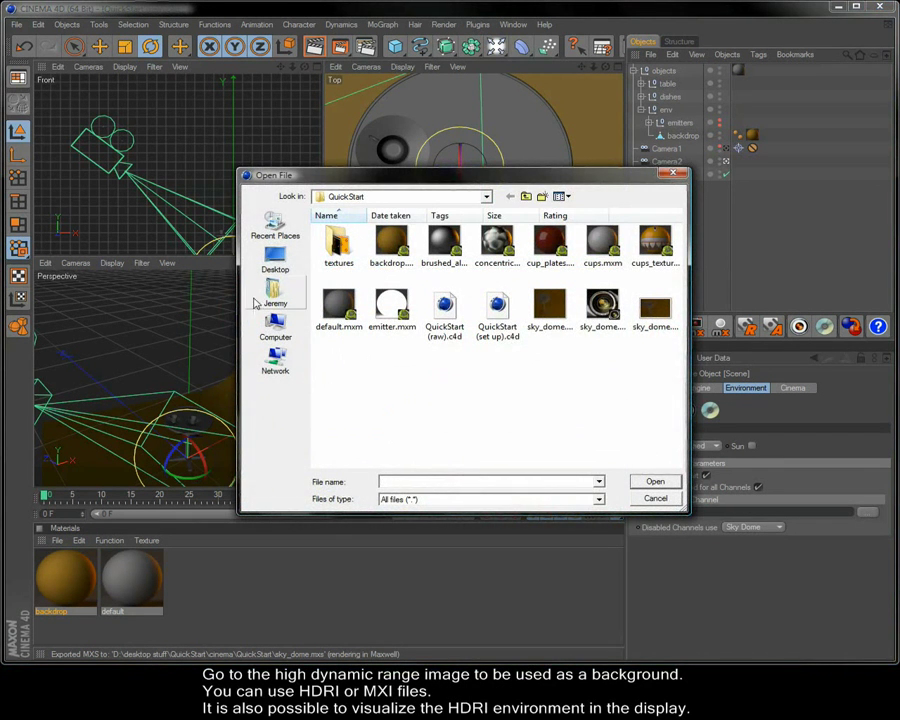
double_click(339, 245)
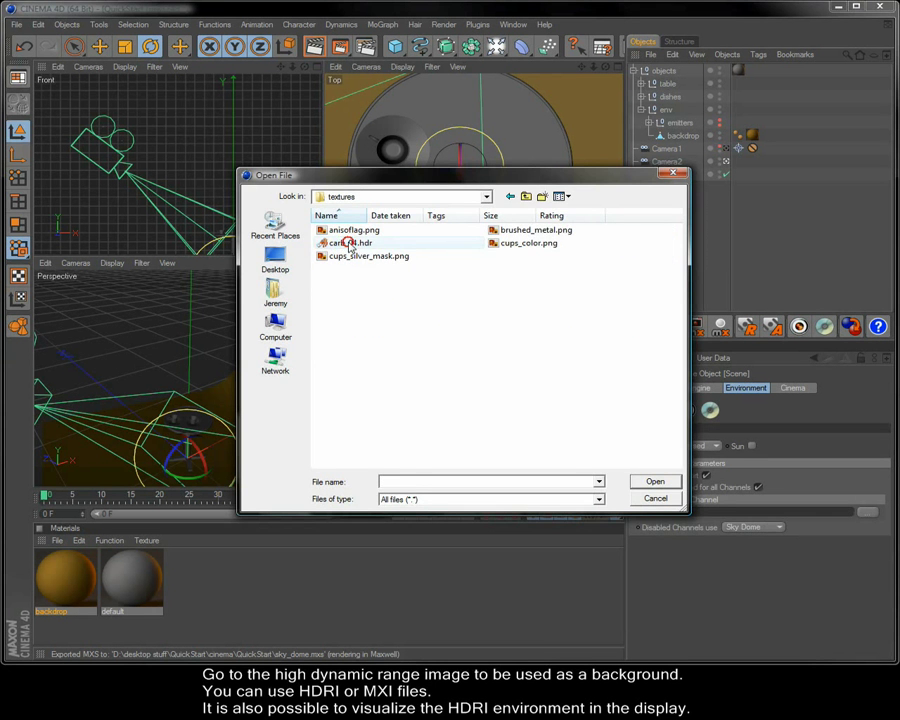
double_click(345, 243)
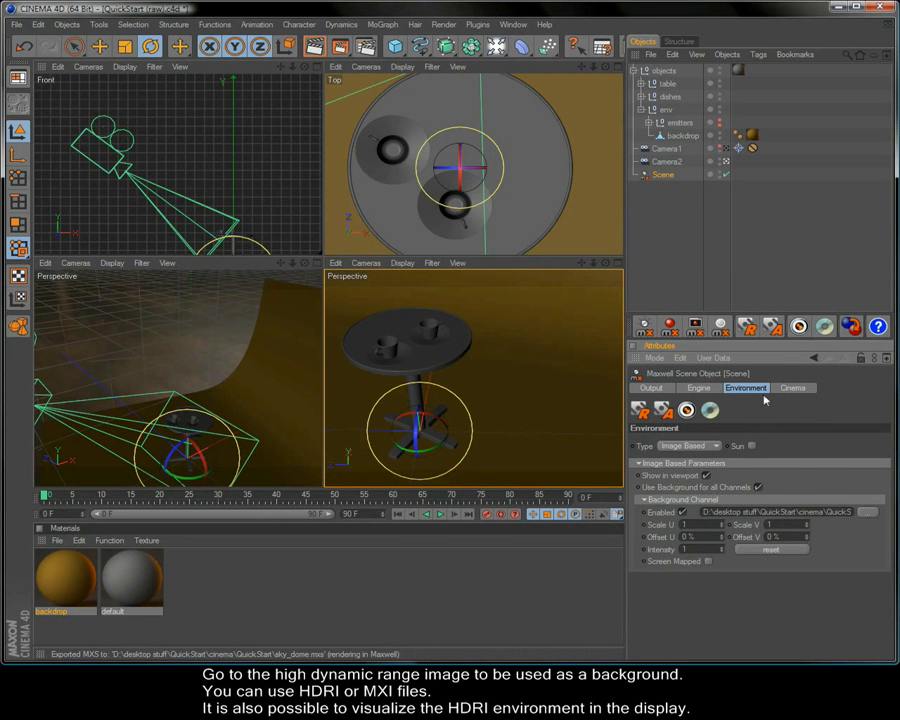
left_click(655, 388)
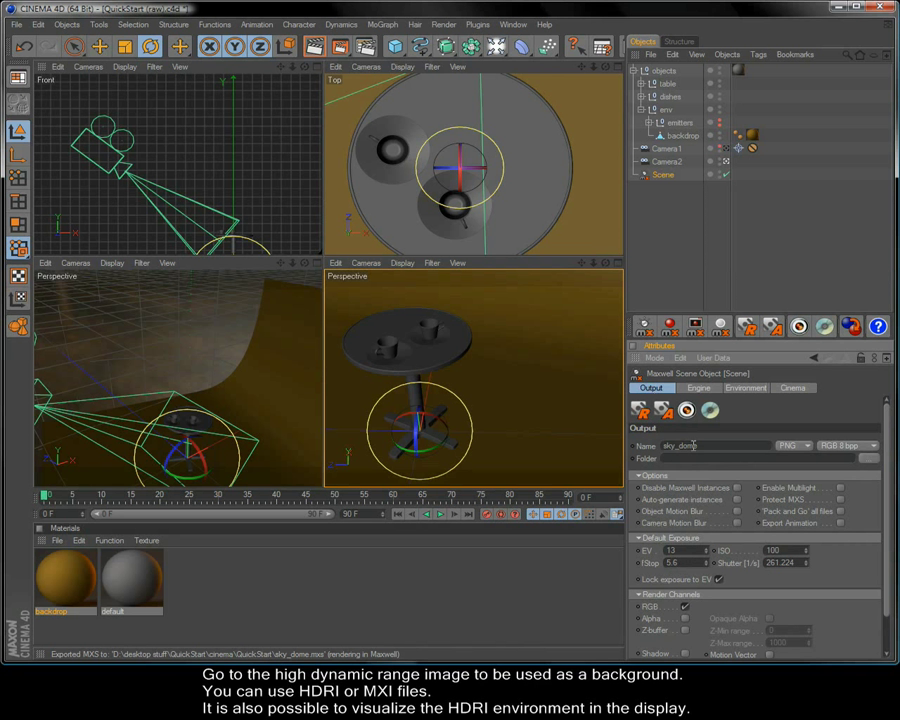
Rename the output to image_based and render the scene in Maxwell
double_click(663, 446)
type("image3_based")
left_click(746, 326)
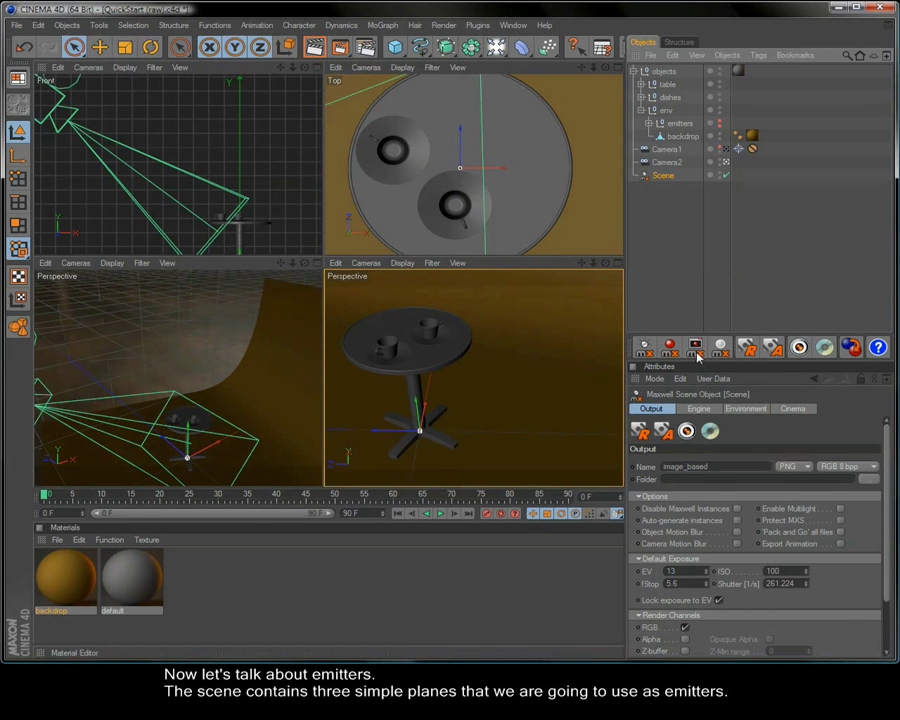
Create a light tan 300-watt emitter material with the Emitter wizard
left_click(556, 348)
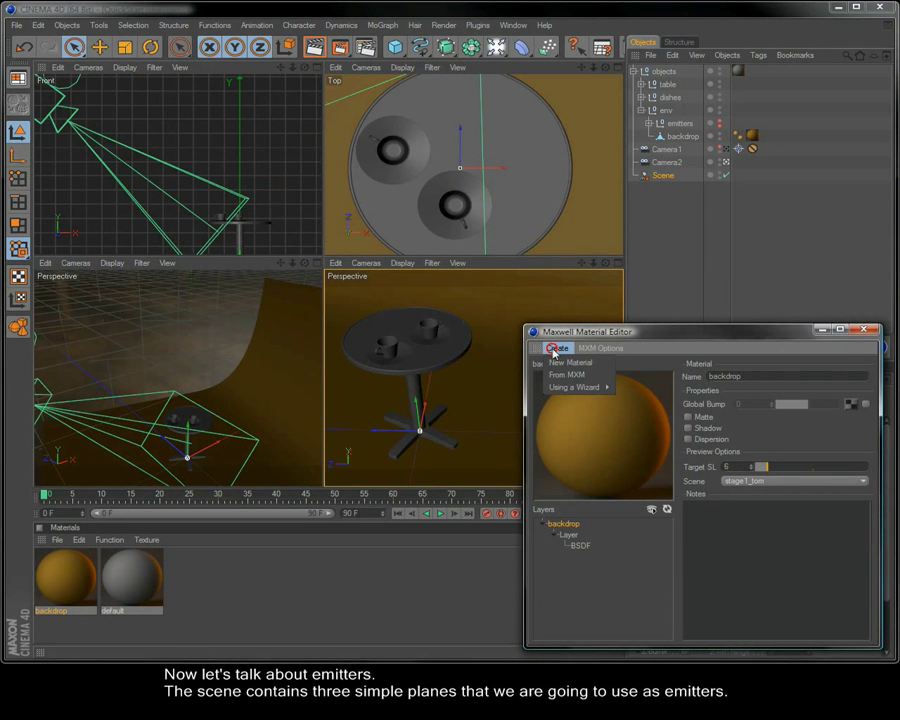
mouse_move(577, 390)
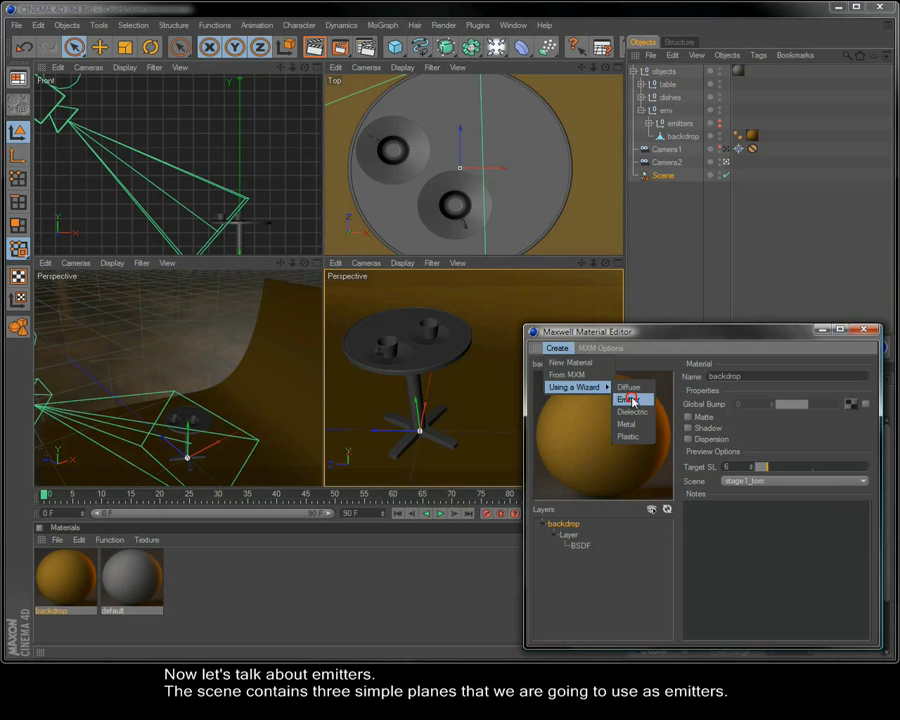
left_click(628, 399)
left_click(603, 368)
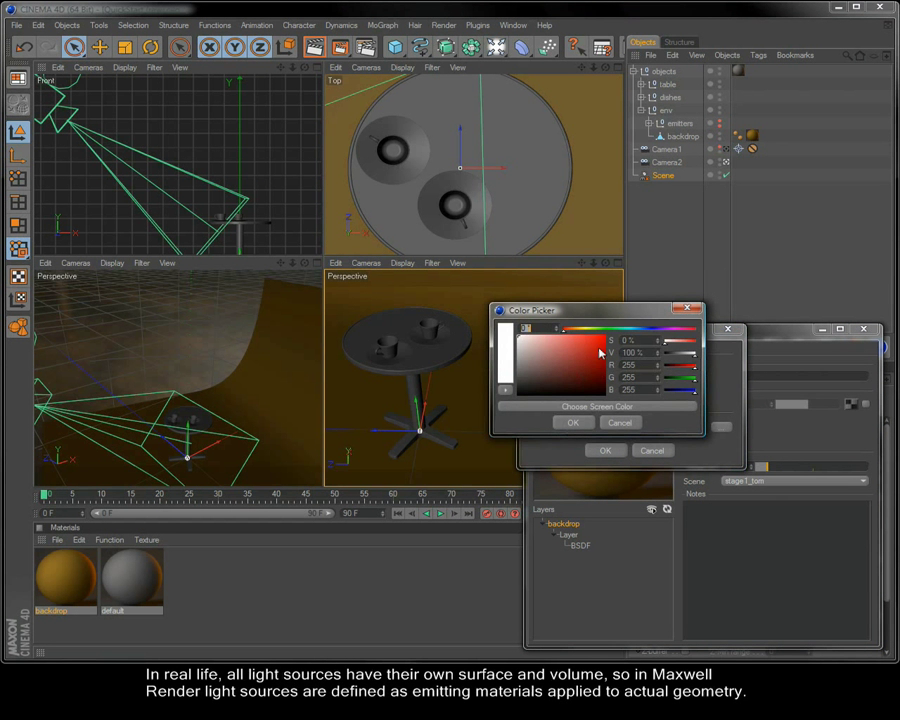
left_click(581, 331)
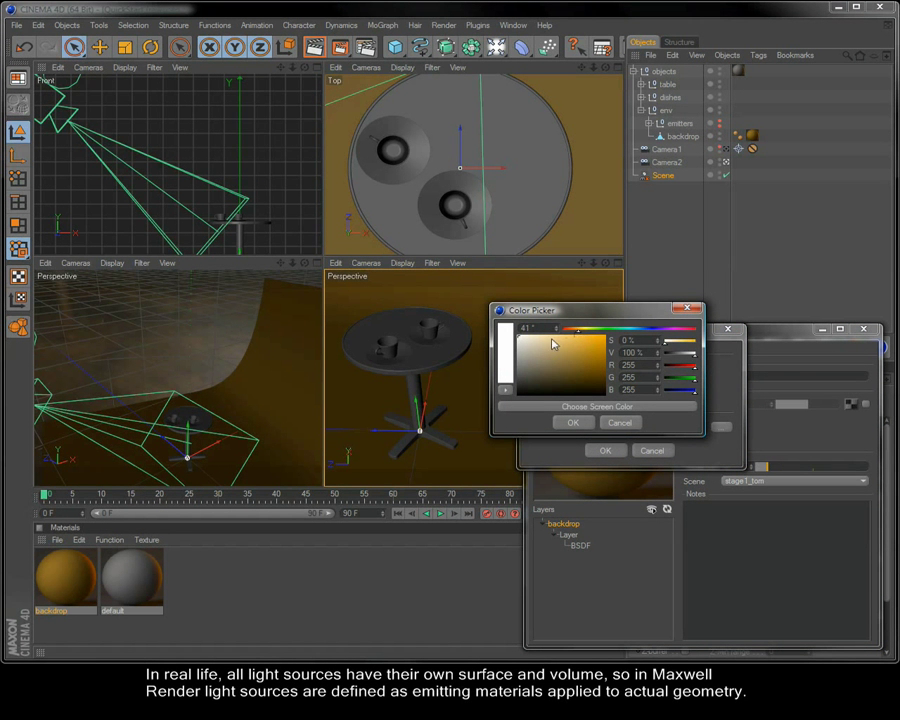
left_click(556, 347)
left_click(563, 423)
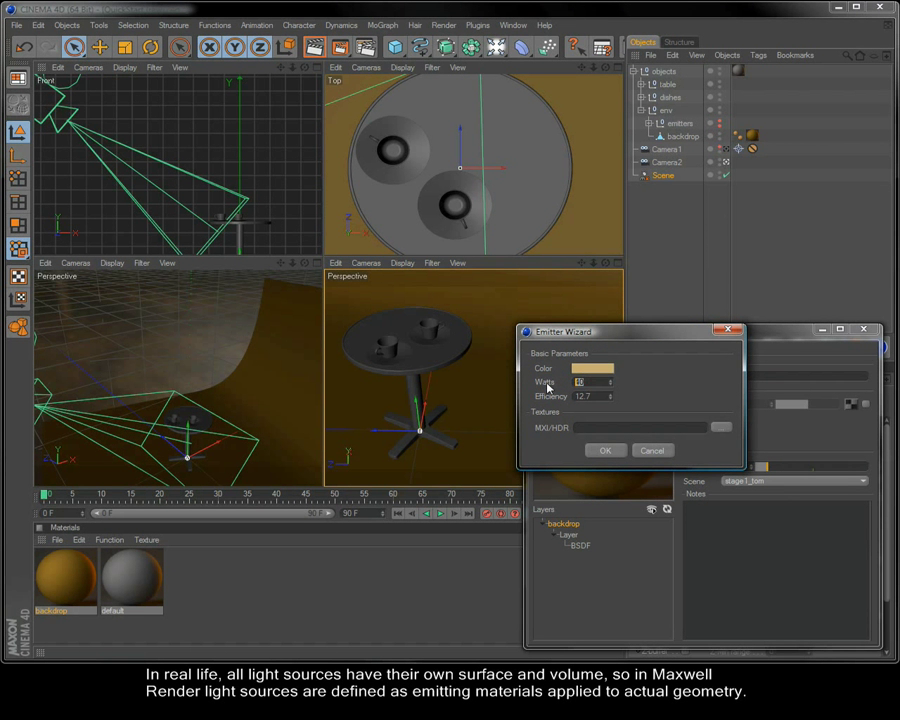
type("300")
left_click(604, 450)
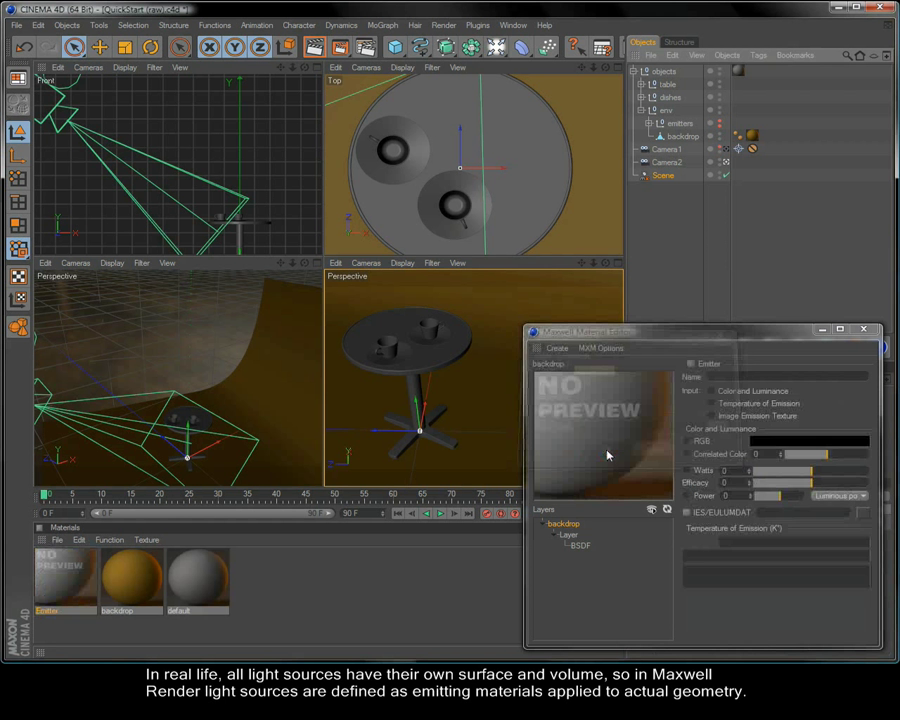
Name the emitter material 300w and refresh its preview
left_click(743, 378)
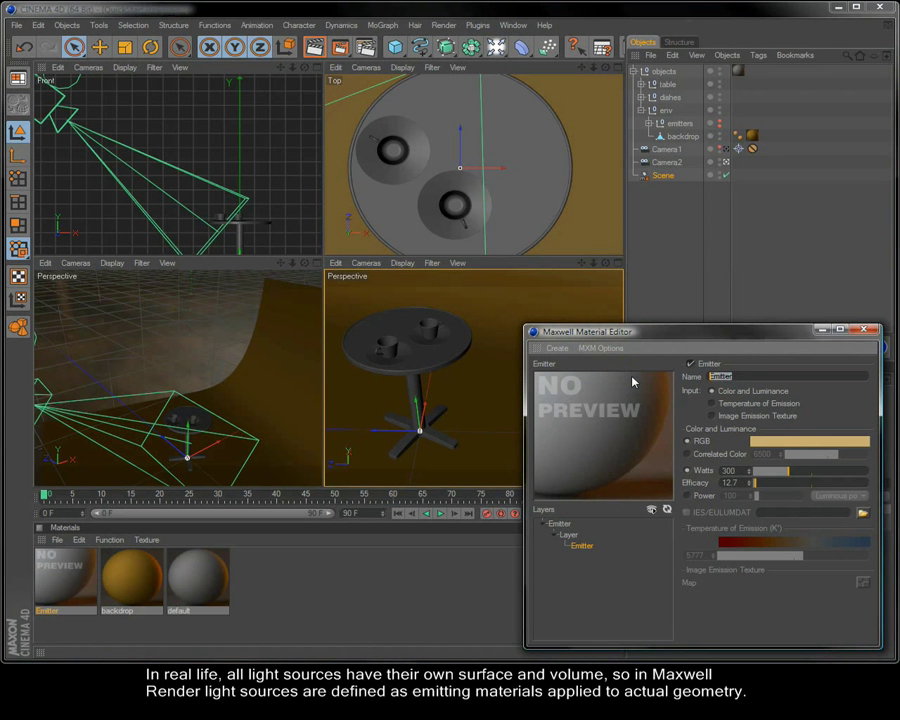
type("300")
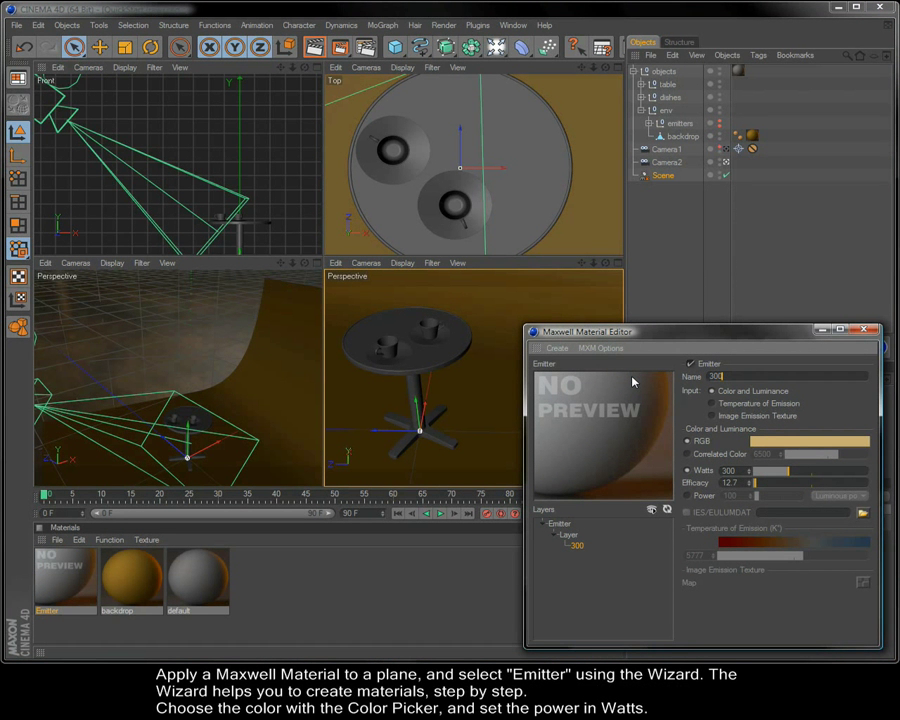
type("w")
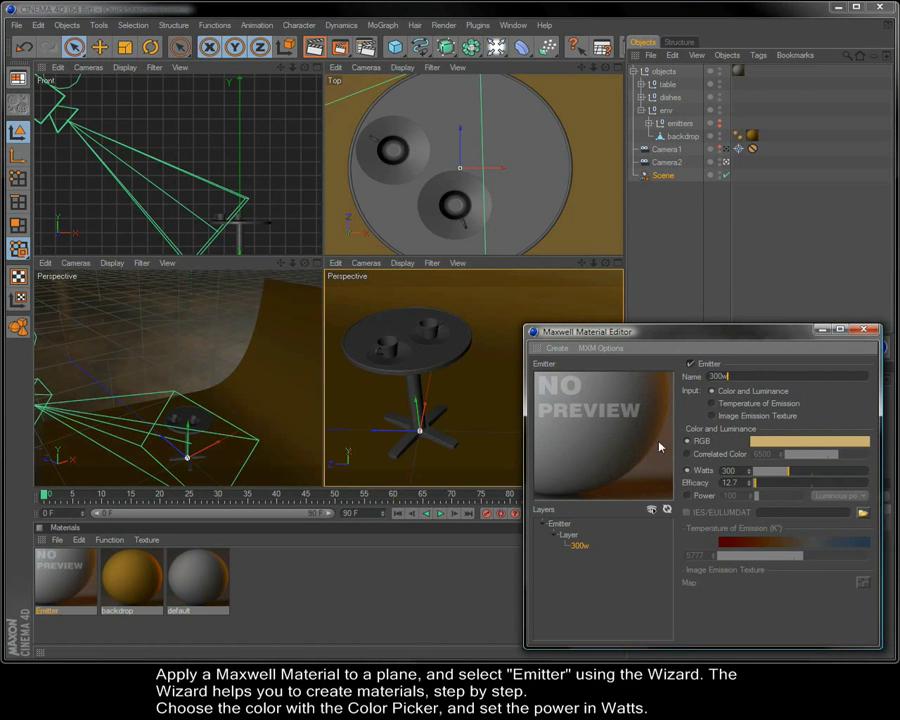
left_click(667, 512)
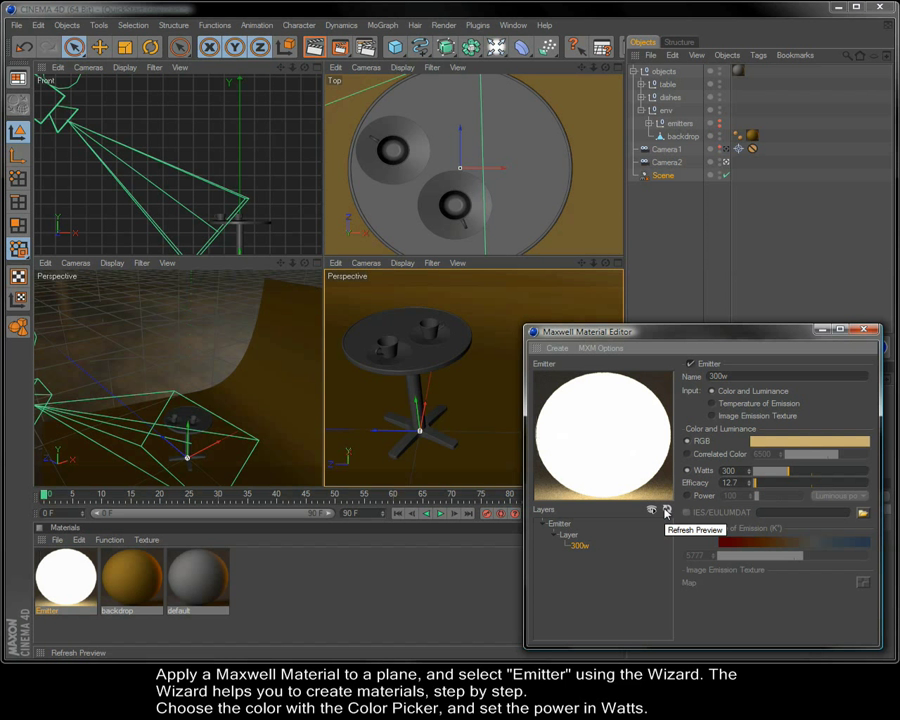
Create a new emitter material with the wizard, coloured light blue at 40 watts
left_click(557, 348)
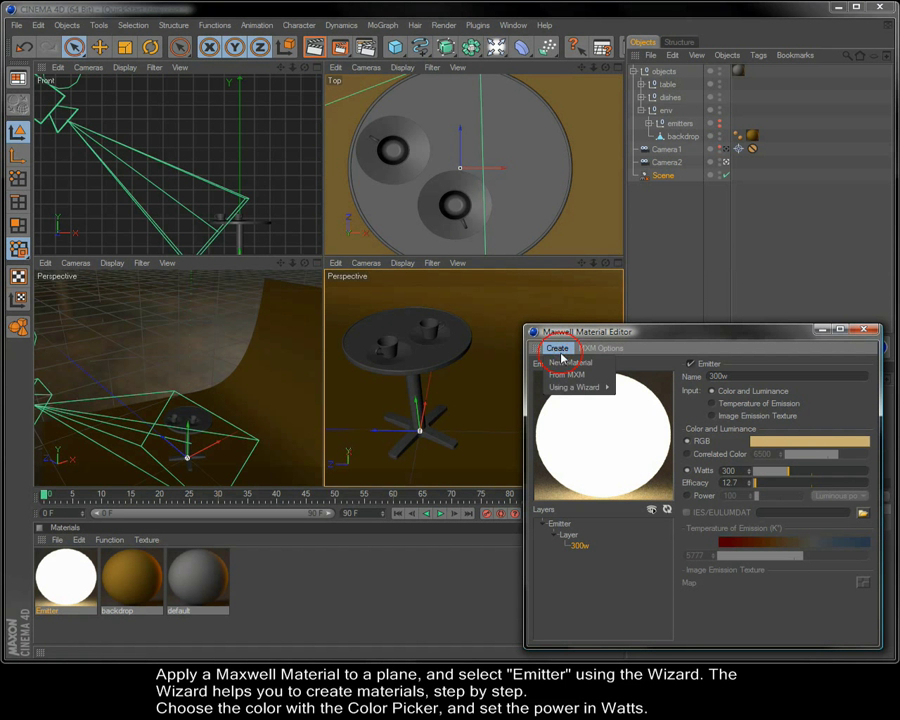
mouse_move(582, 390)
left_click(626, 399)
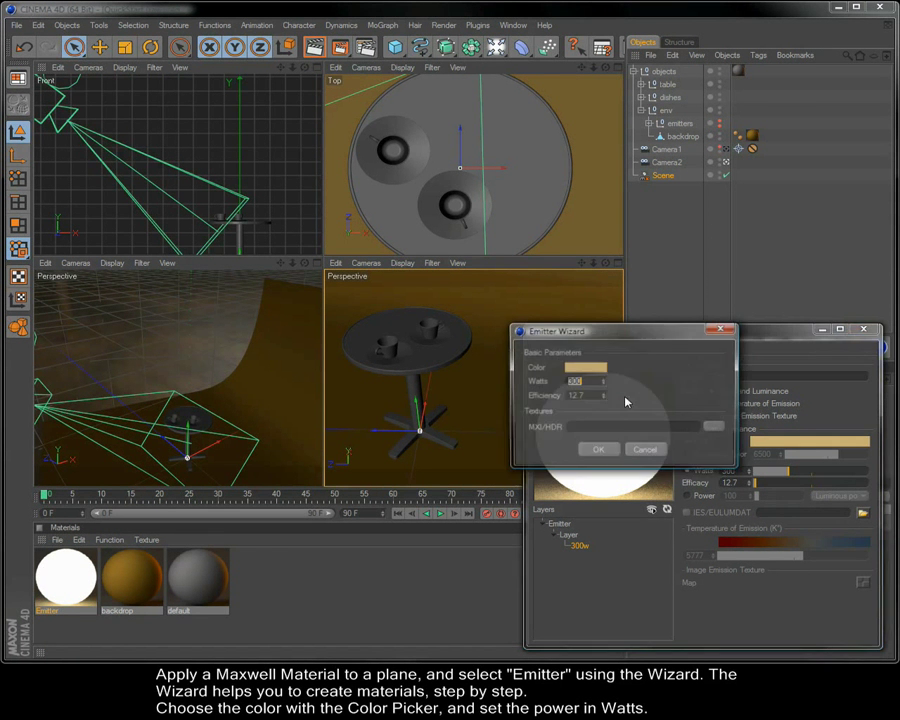
left_click(585, 368)
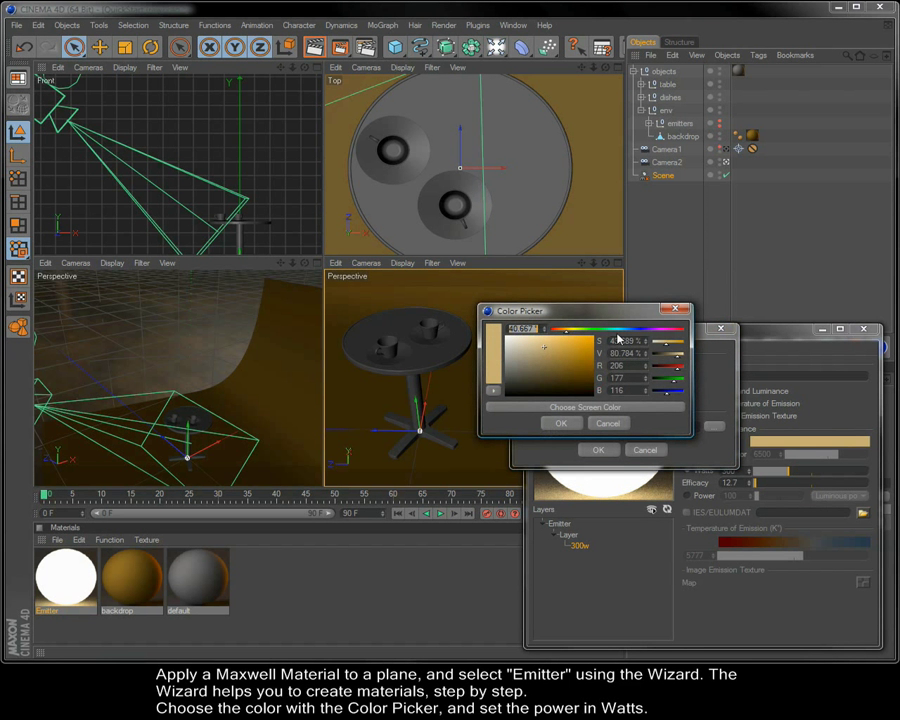
left_click_drag(618, 330, 634, 331)
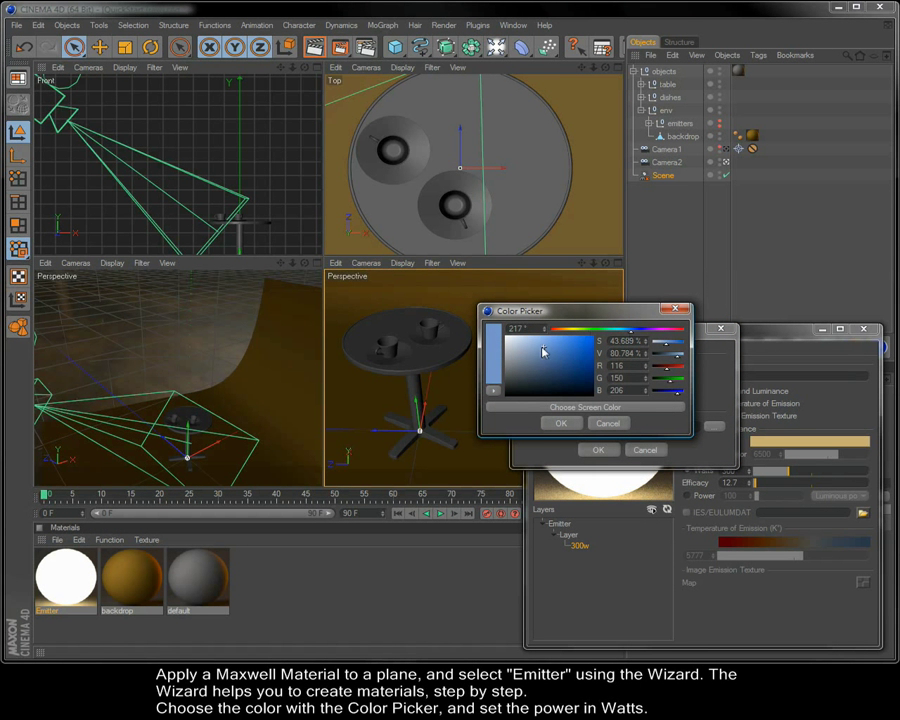
left_click(549, 346)
left_click_drag(549, 346, 555, 352)
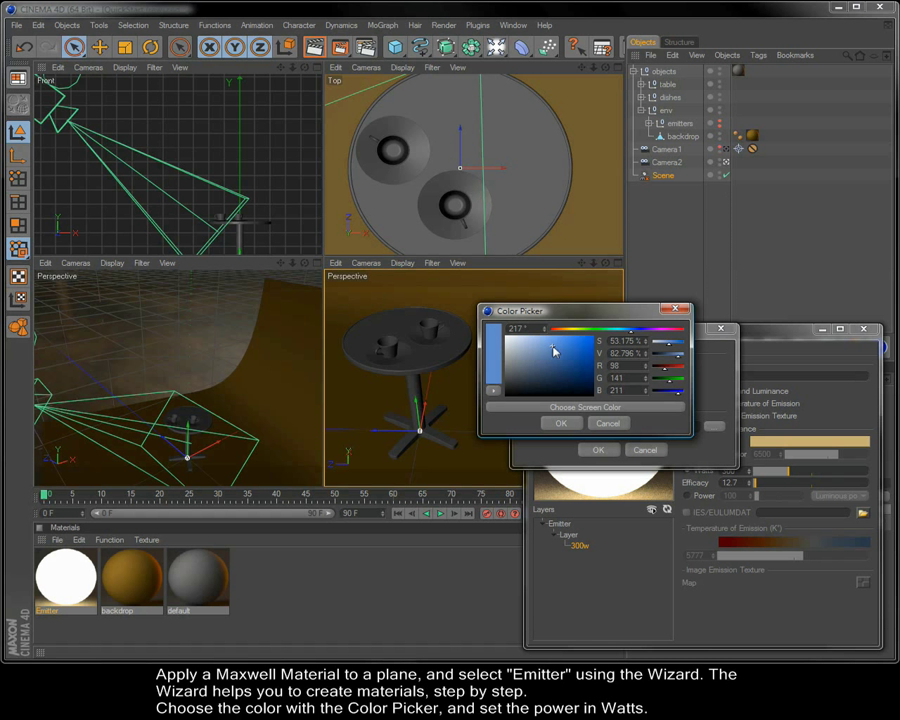
left_click(561, 423)
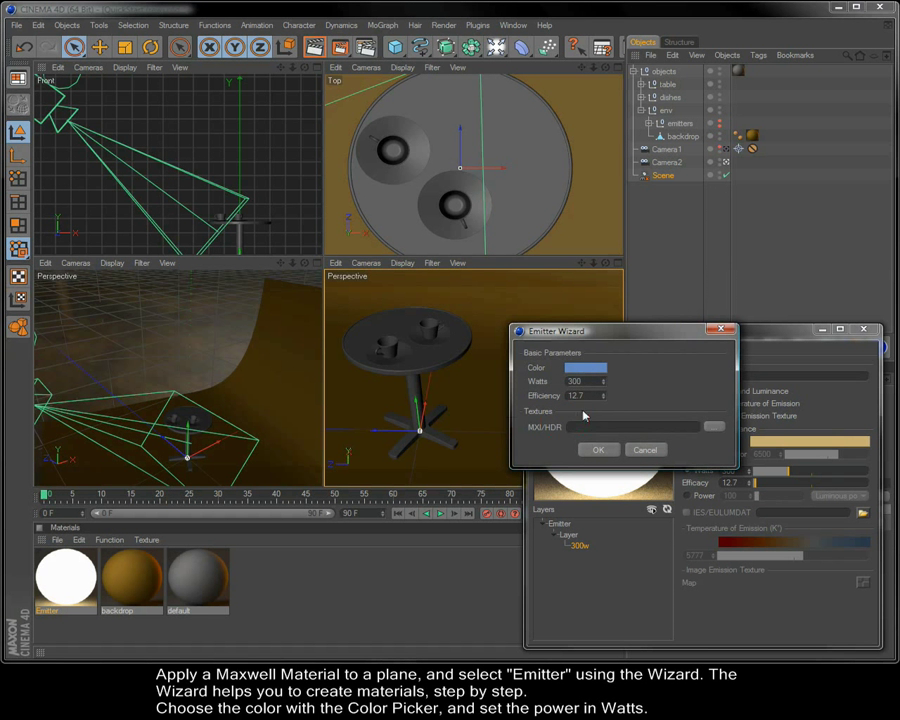
left_click_drag(596, 380, 523, 385)
type("40")
left_click(597, 449)
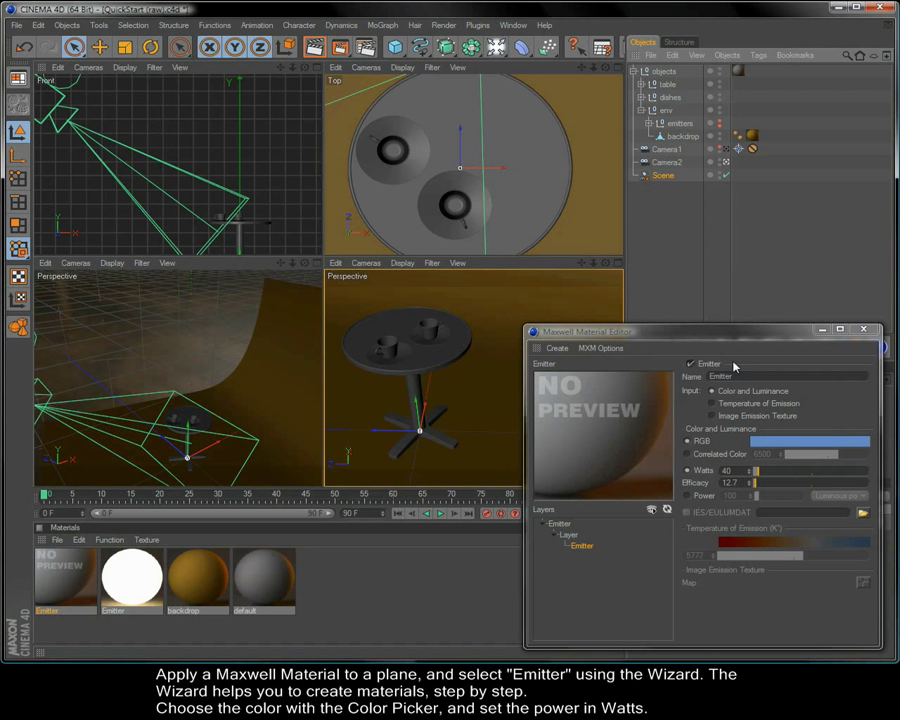
Rename the emitter material to '40w', refresh its preview, and close the editor
left_click(667, 384)
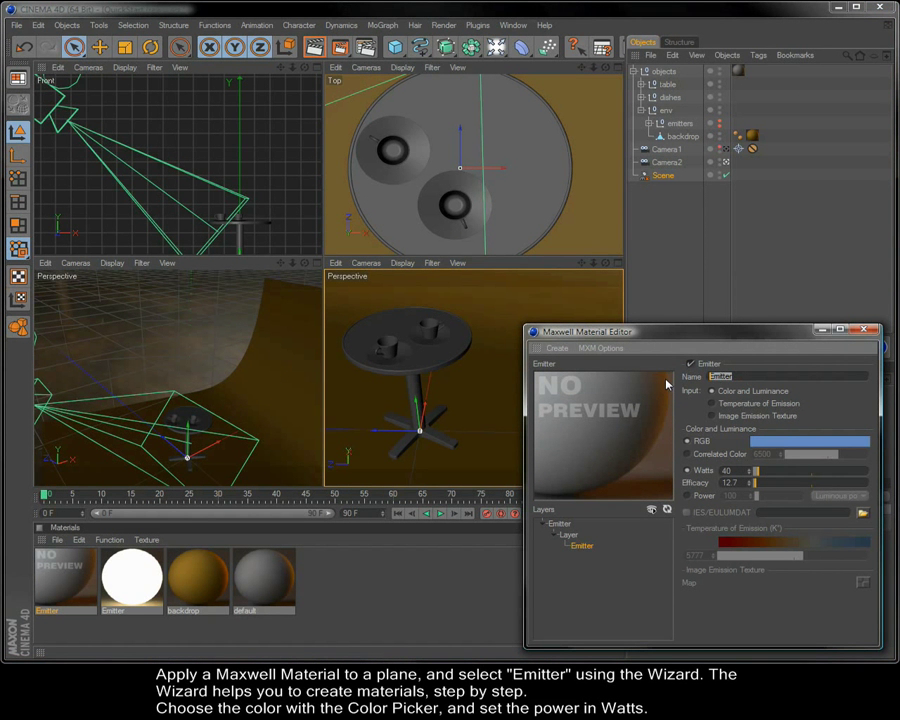
type("40w")
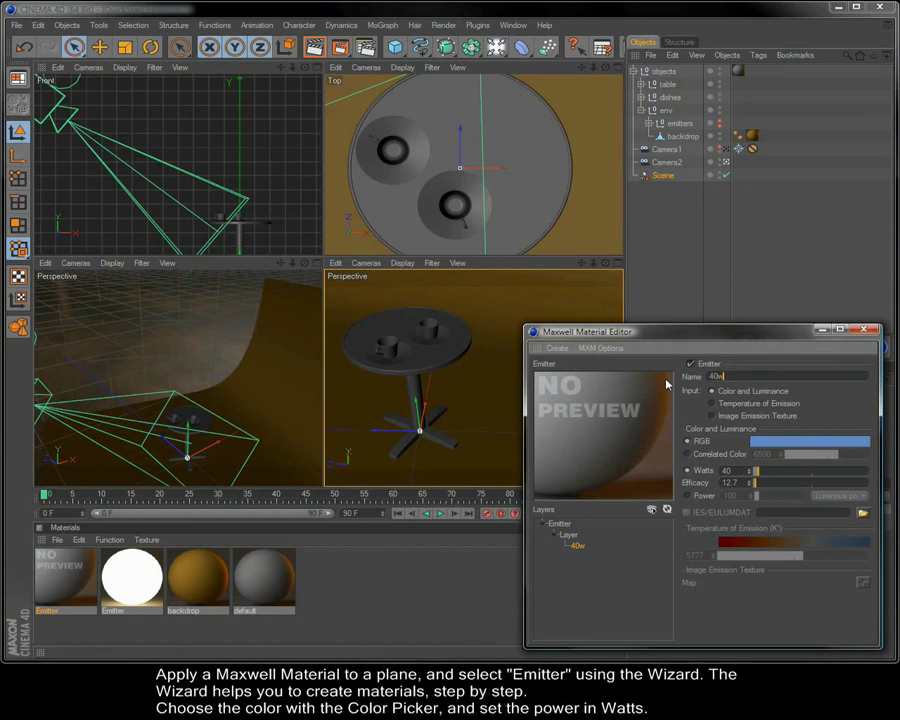
left_click(667, 511)
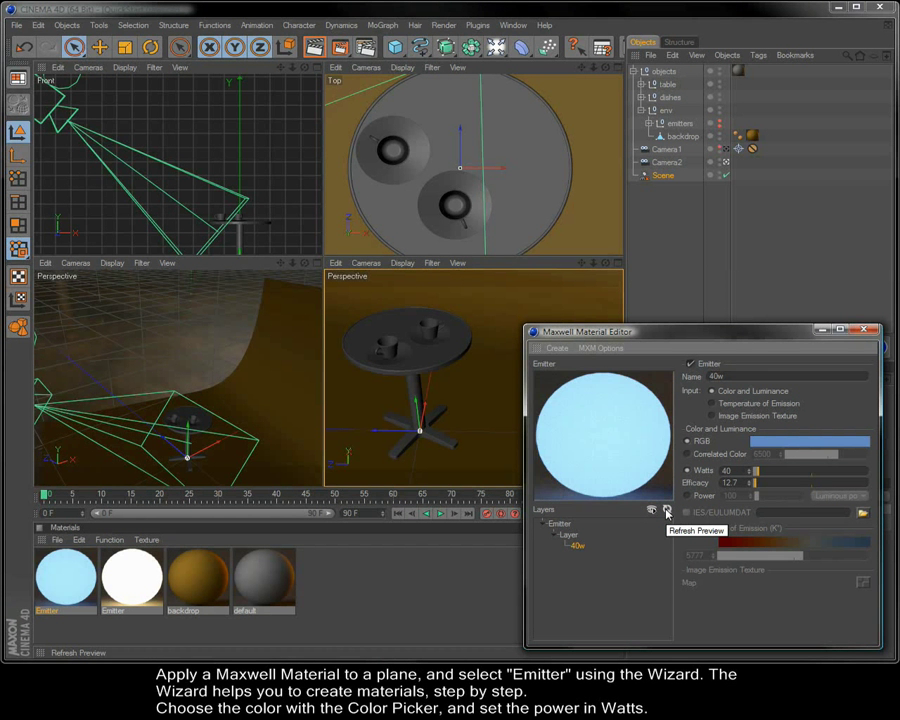
left_click(864, 330)
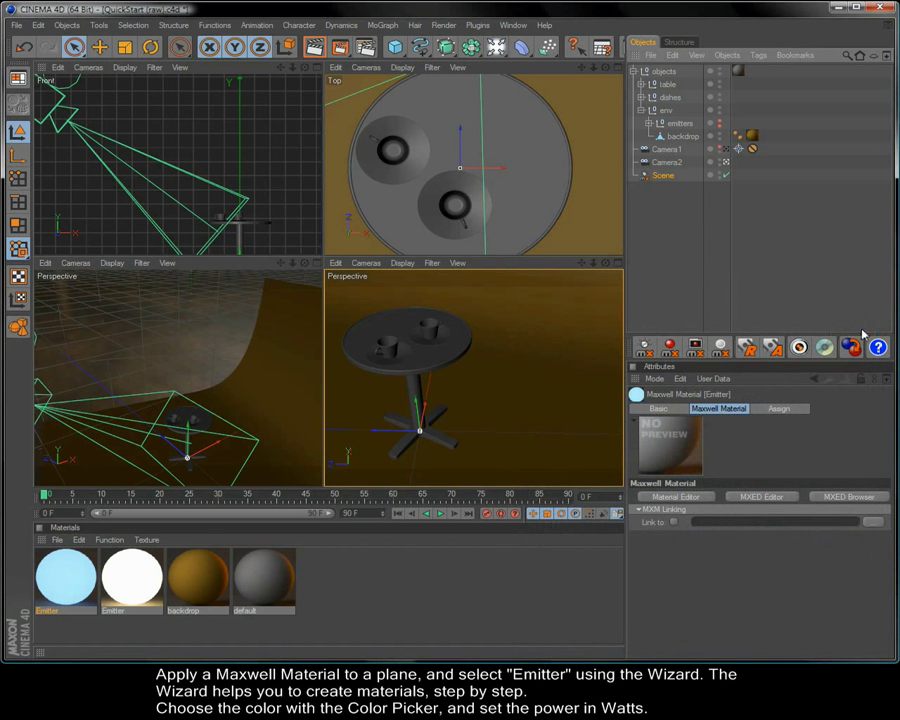
Show and enable the emitter planes, then apply the light-blue emitter to the right plane
left_click(648, 124)
left_click(719, 123)
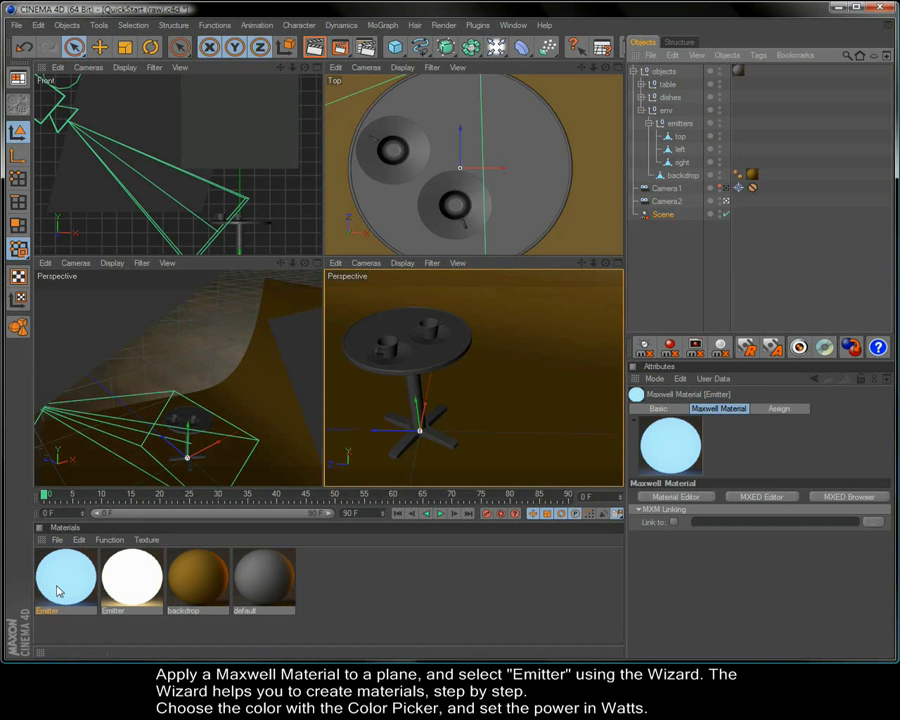
left_click_drag(58, 580, 728, 162)
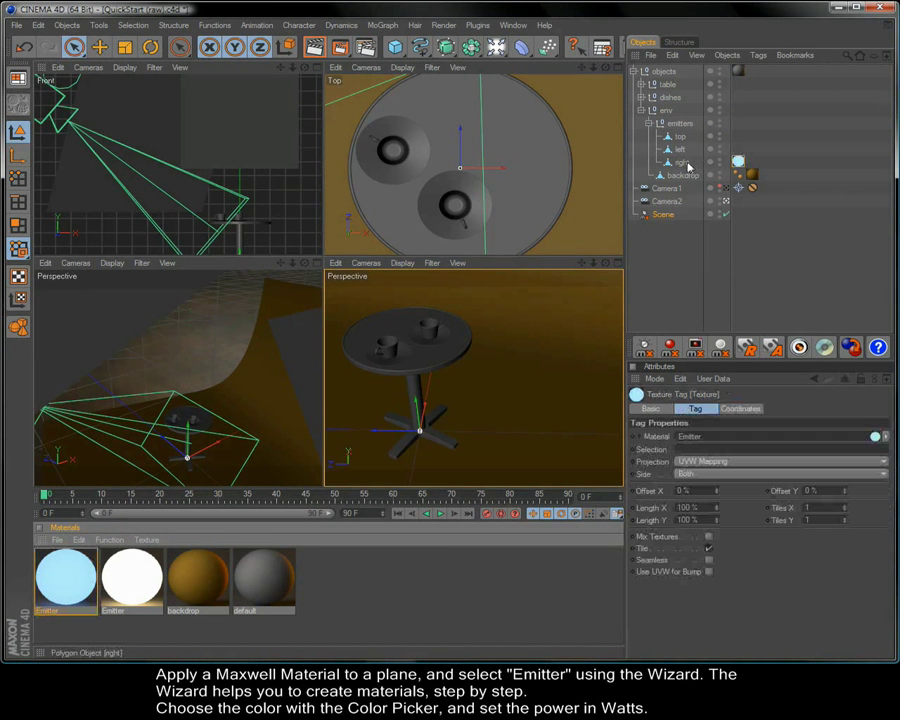
Delete the backdrop's material and apply the warm emitter to the top and left planes
left_click(752, 175)
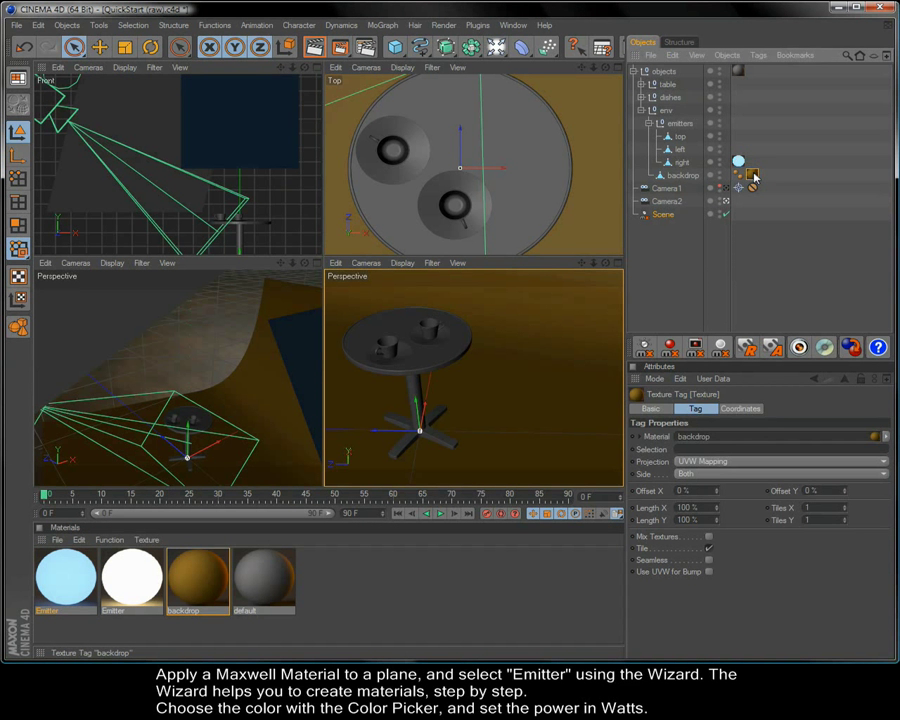
key("Delete")
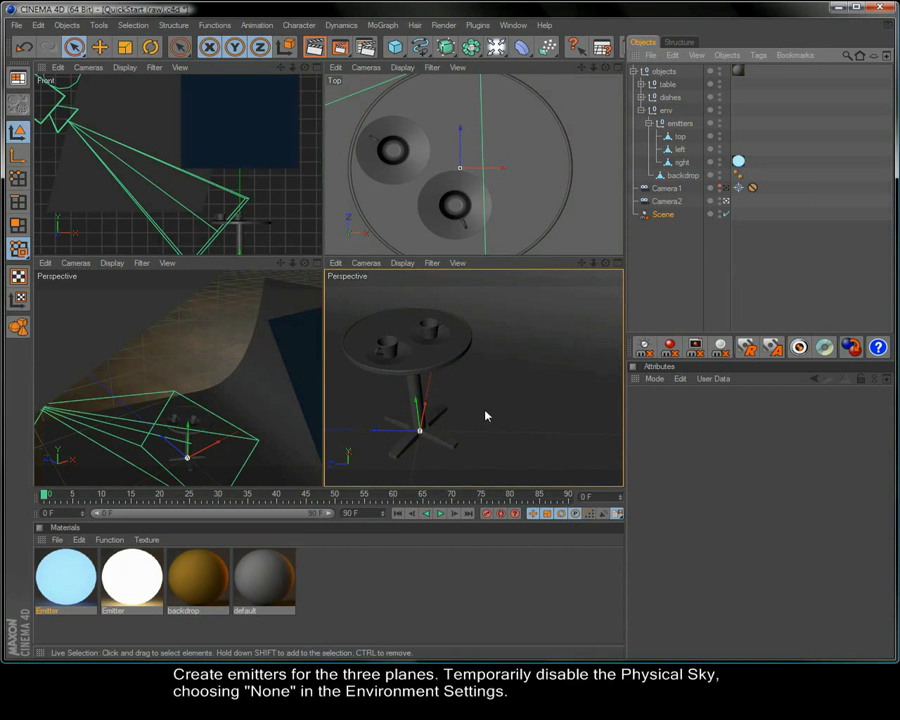
left_click_drag(128, 578, 742, 150)
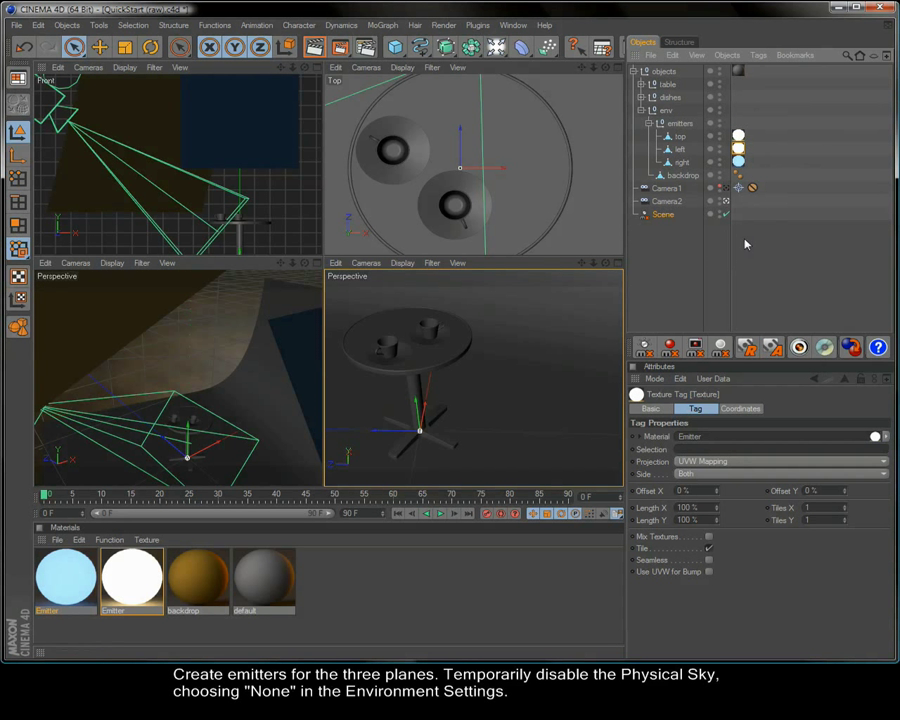
Set the Maxwell Scene object's Environment Type to None
left_click(664, 216)
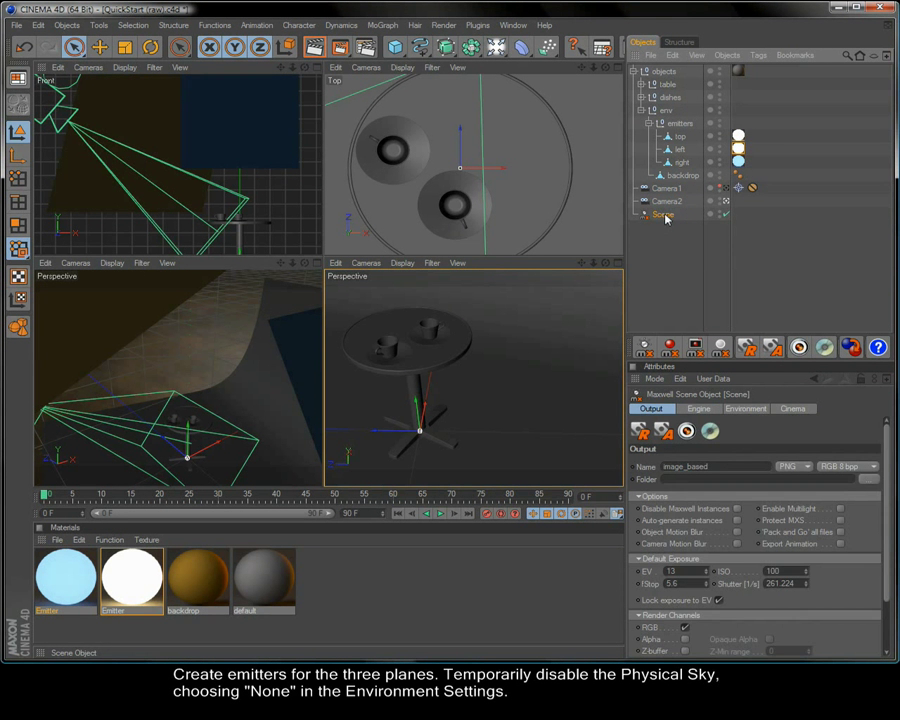
left_click(746, 410)
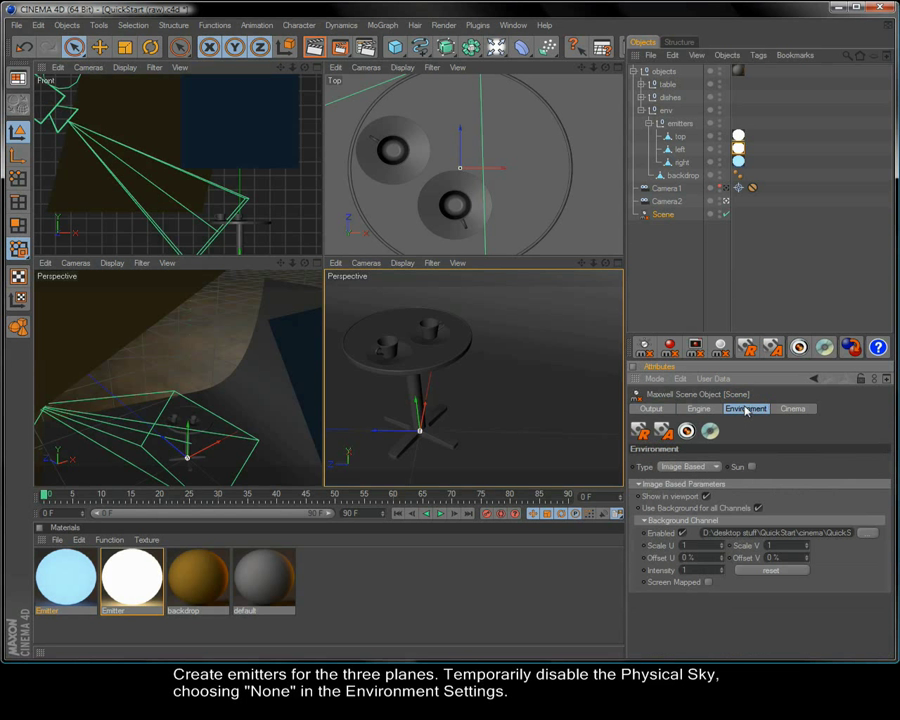
left_click(690, 467)
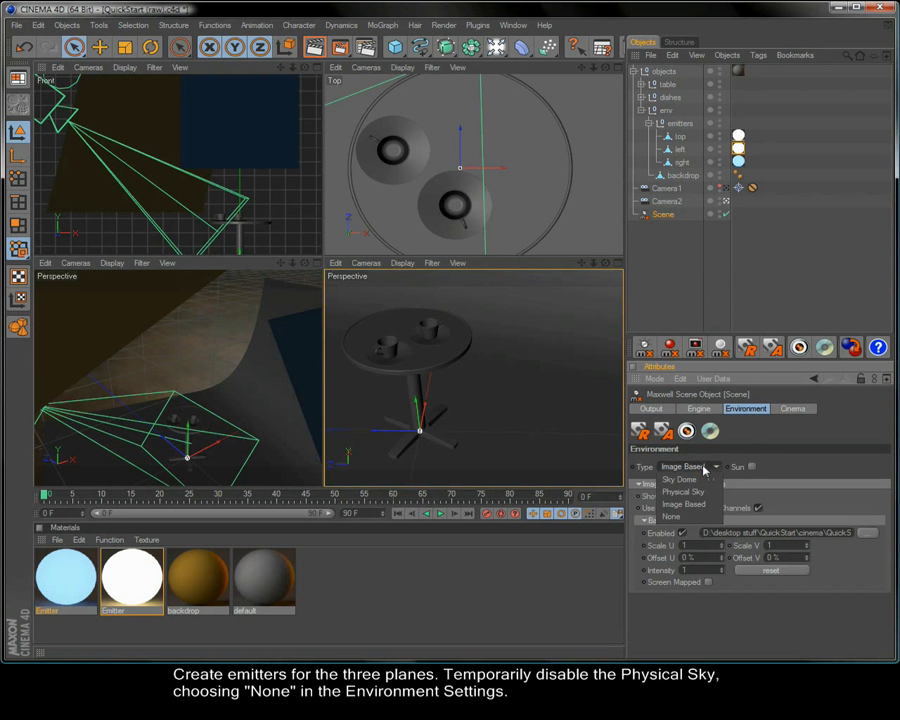
left_click(688, 516)
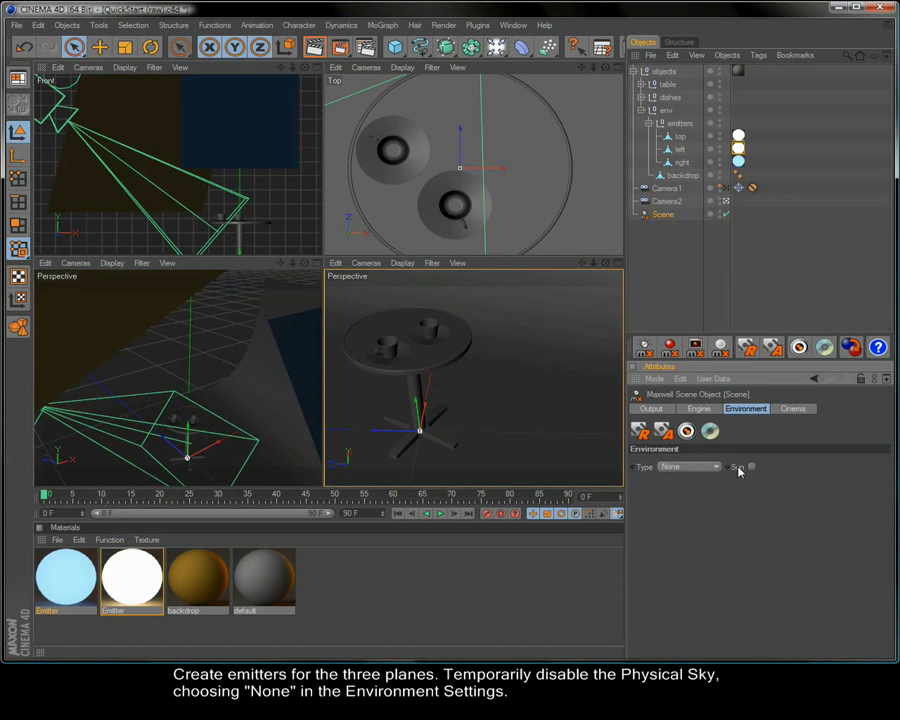
Rename the Maxwell output from image to emitter_based
left_click(701, 410)
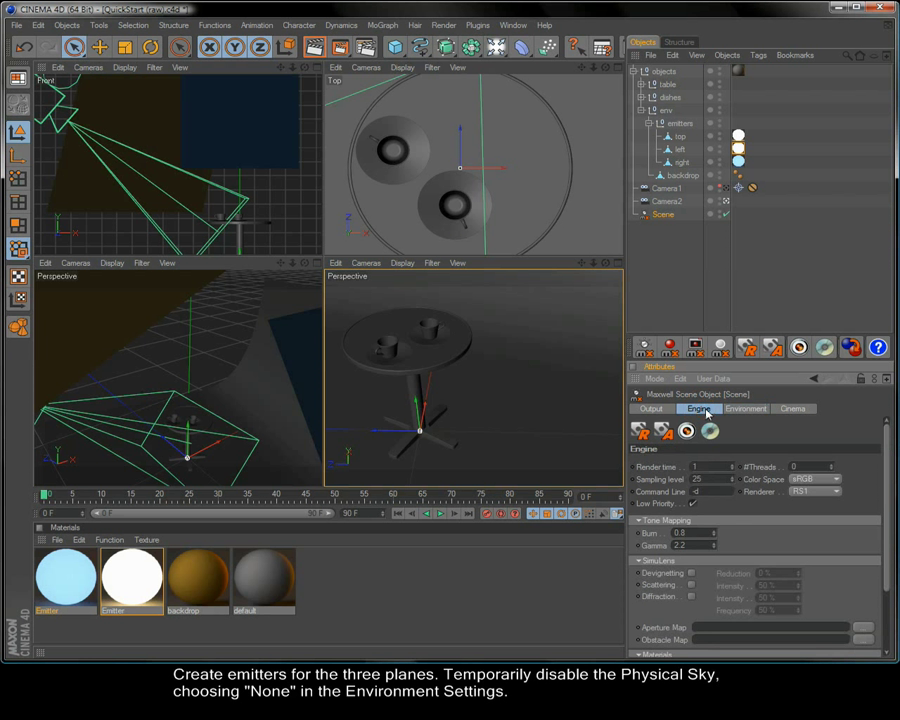
left_click(652, 410)
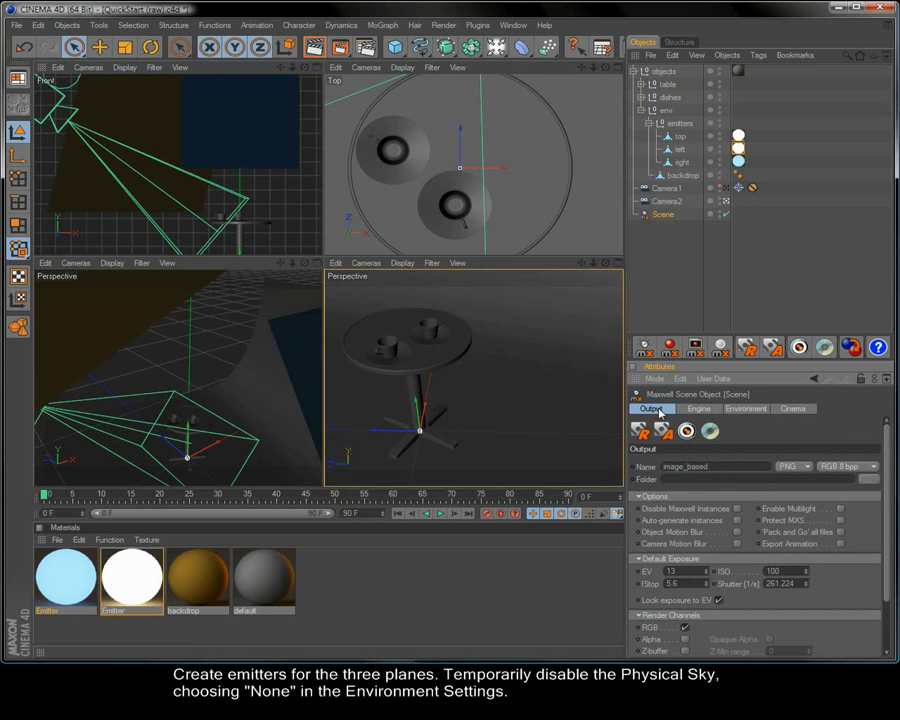
left_click_drag(679, 467, 645, 472)
key("BackSpace")
type("emitter")
Set EV to 9, enable Multilight, and render the scene in Maxwell
double_click(691, 571)
type("9")
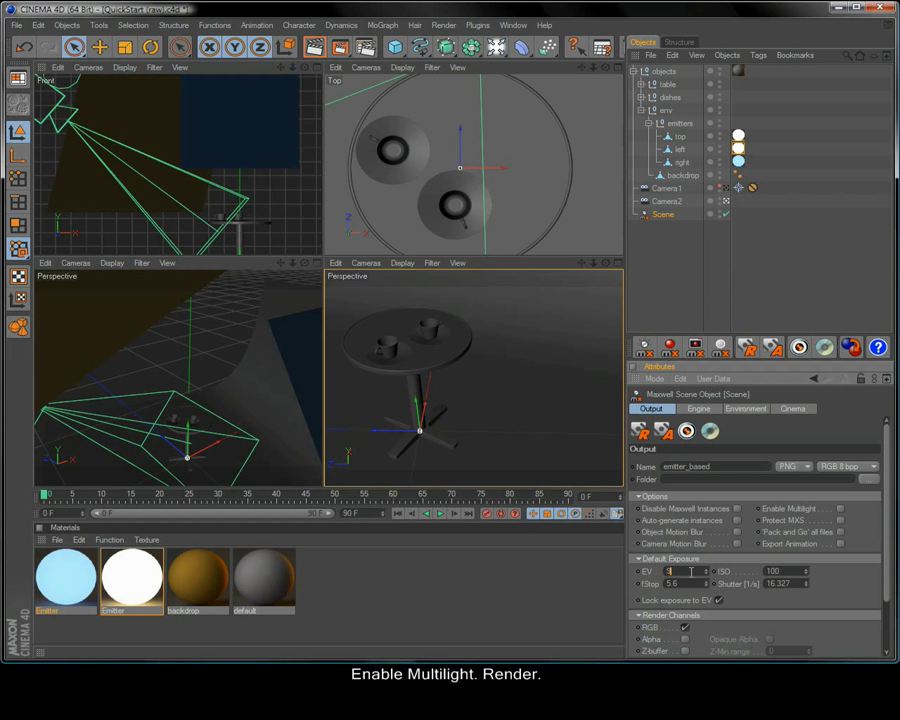
left_click(841, 509)
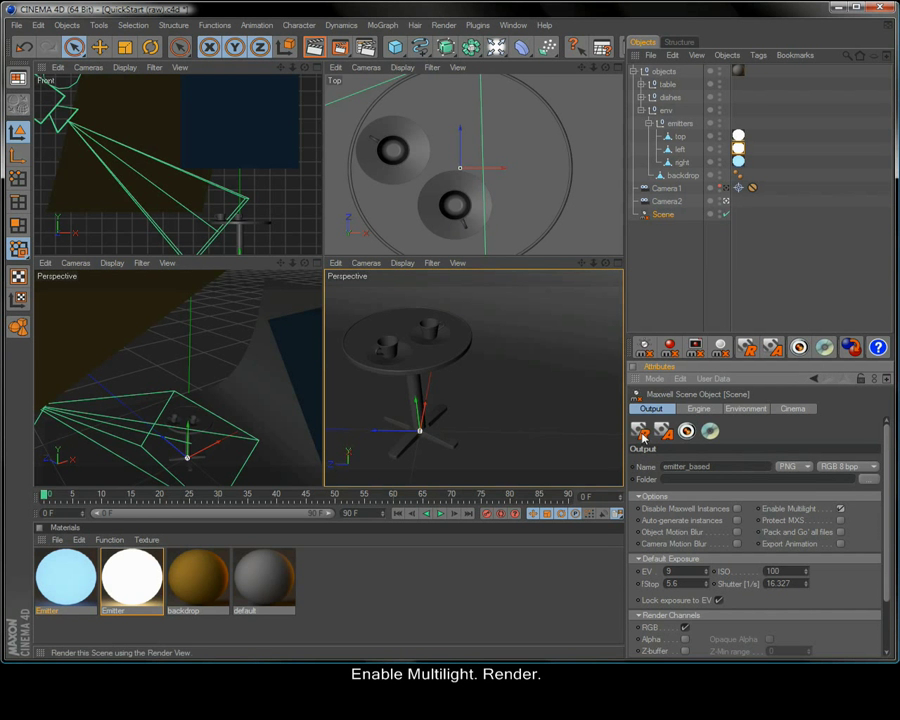
left_click(640, 432)
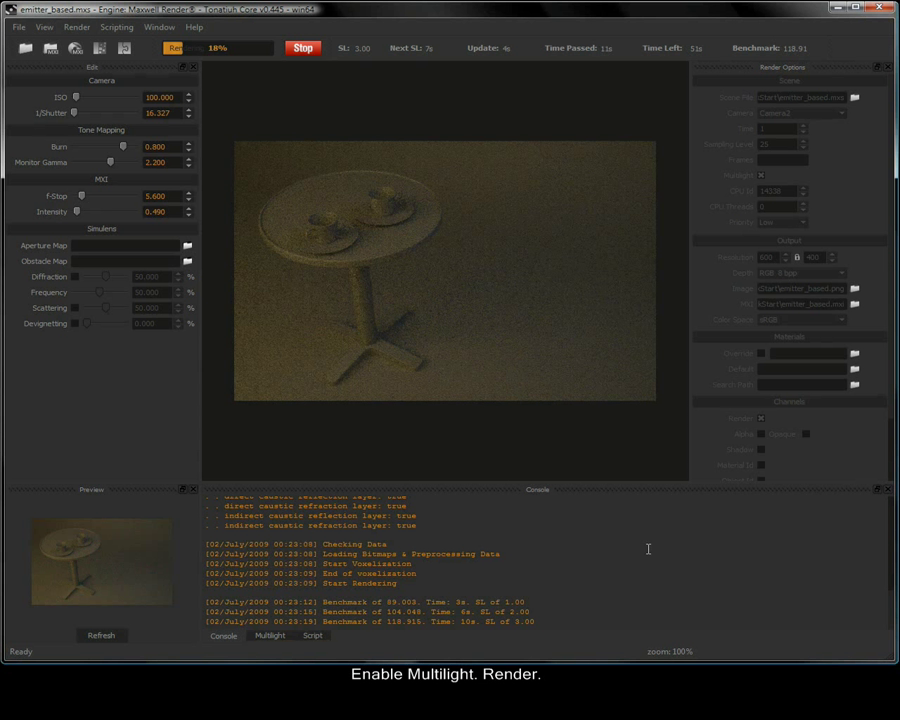
In the Multilight panel, dim Emitter.1 from 593 down to 254, then mute it
left_click(264, 636)
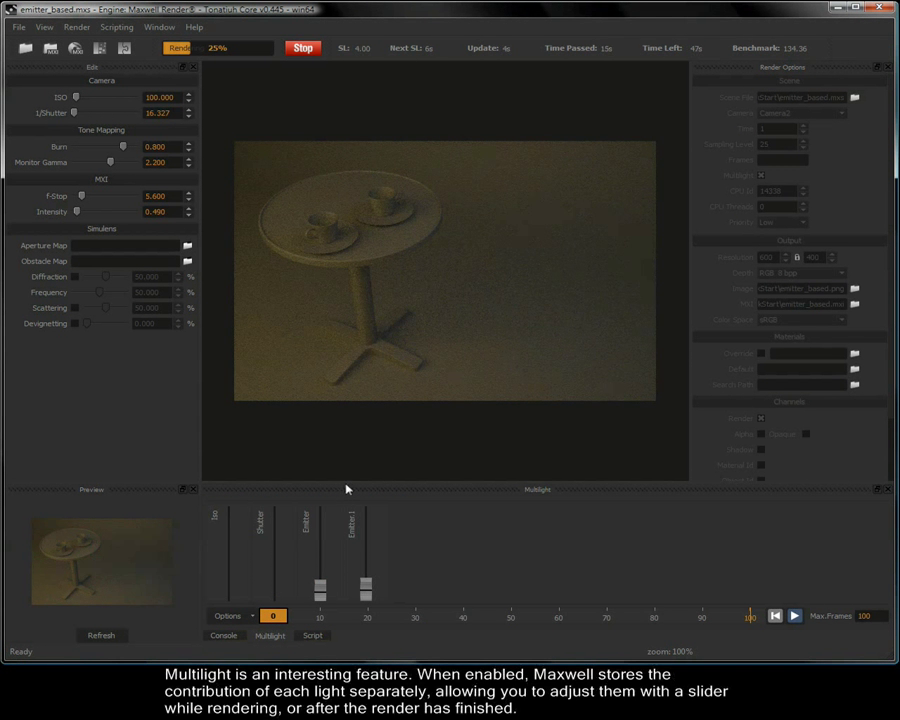
left_click_drag(346, 482, 348, 433)
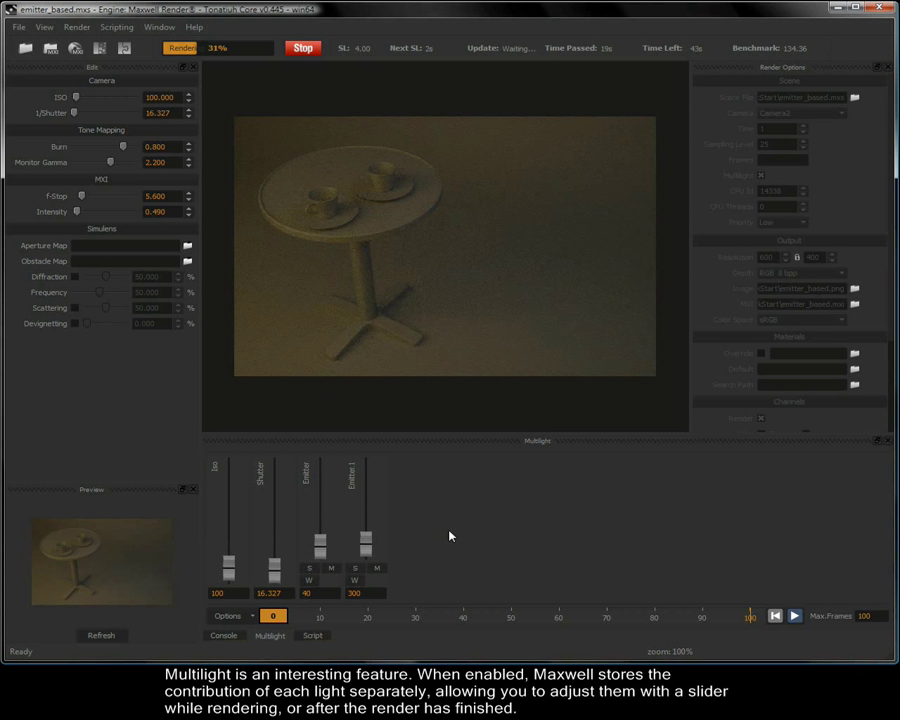
left_click_drag(366, 543, 321, 546)
left_click(320, 549)
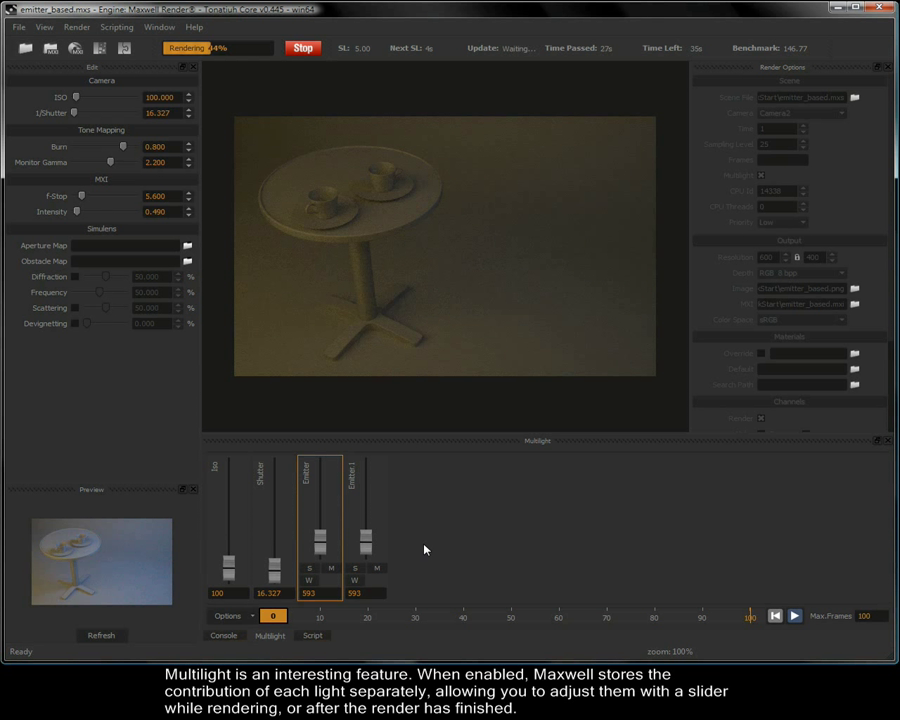
left_click_drag(321, 544, 322, 549)
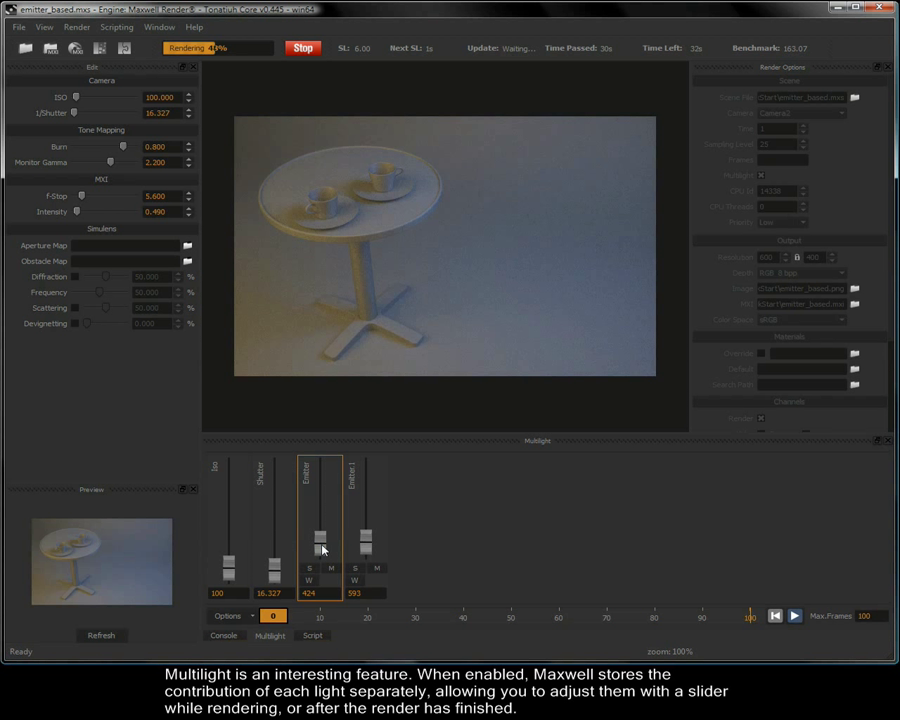
left_click_drag(322, 548, 322, 550)
left_click(376, 568)
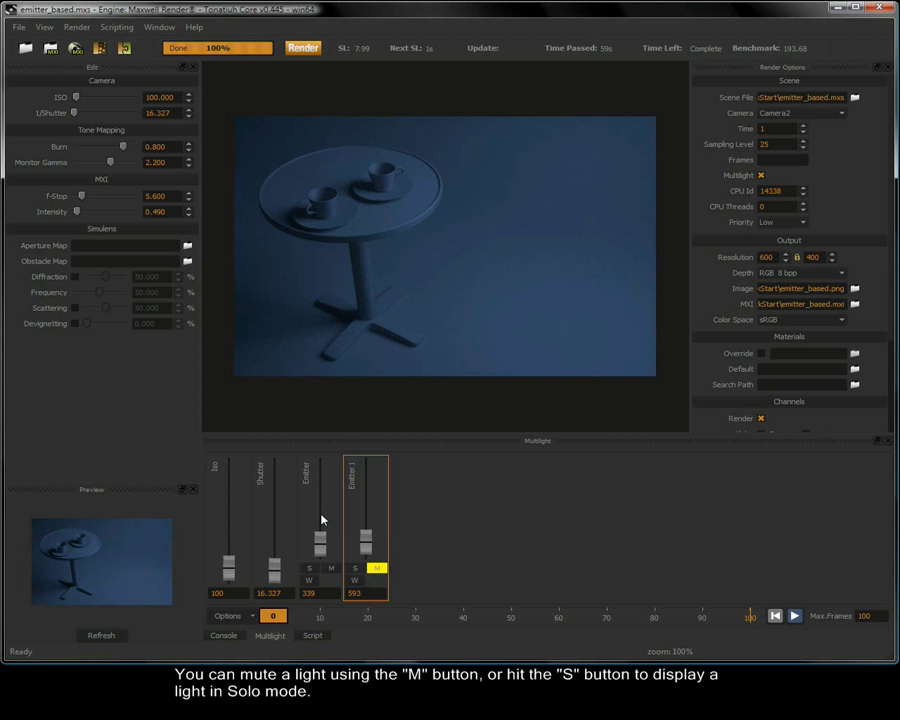
Unmute Emitter 1, raise its intensity to 1441, and refresh the preview
left_click(377, 568)
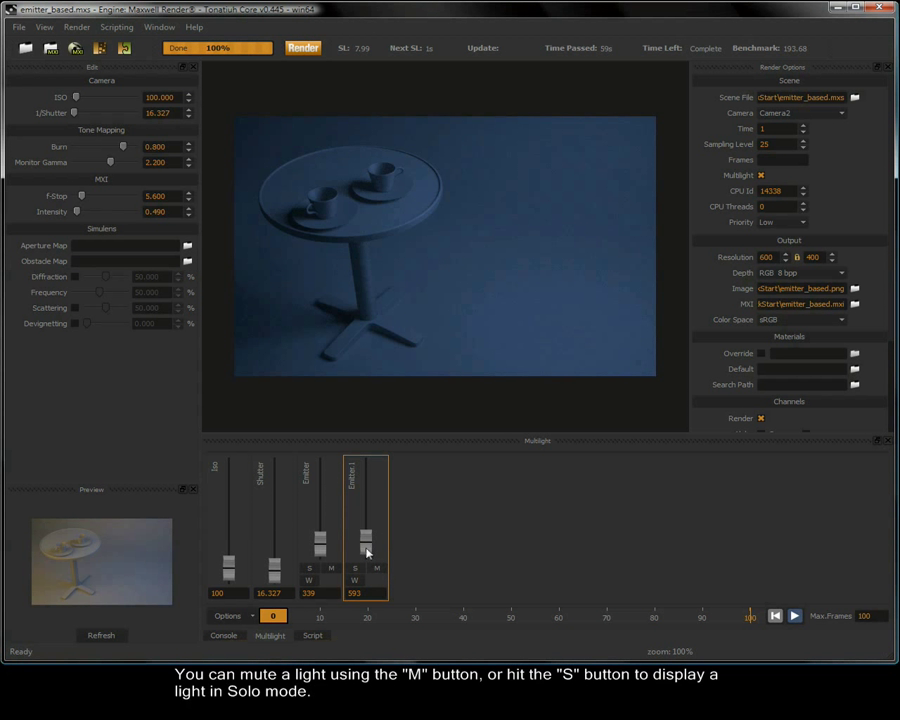
left_click_drag(366, 547, 366, 546)
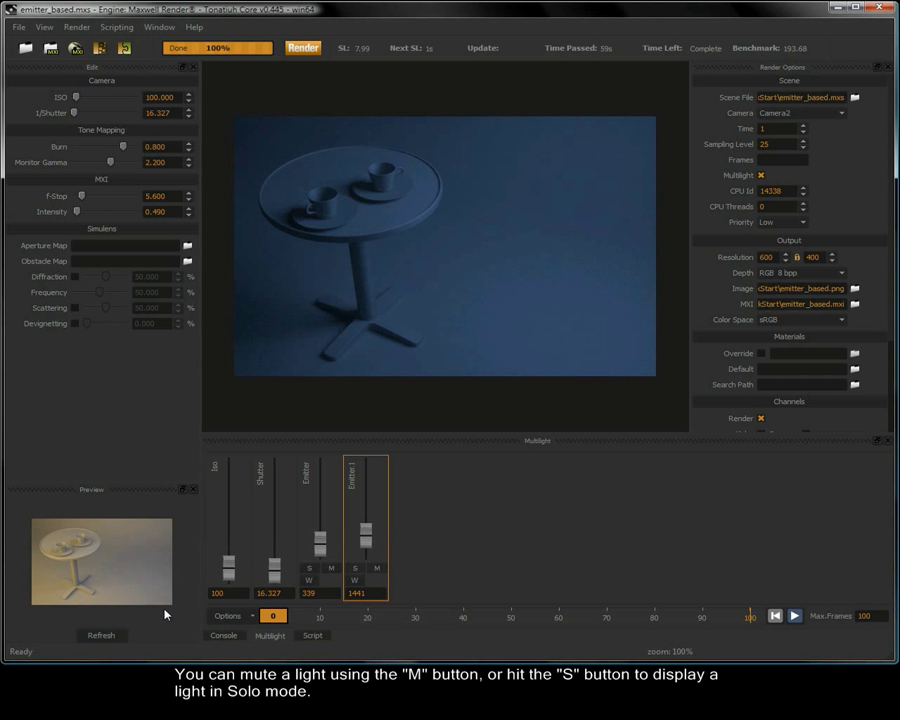
left_click(101, 635)
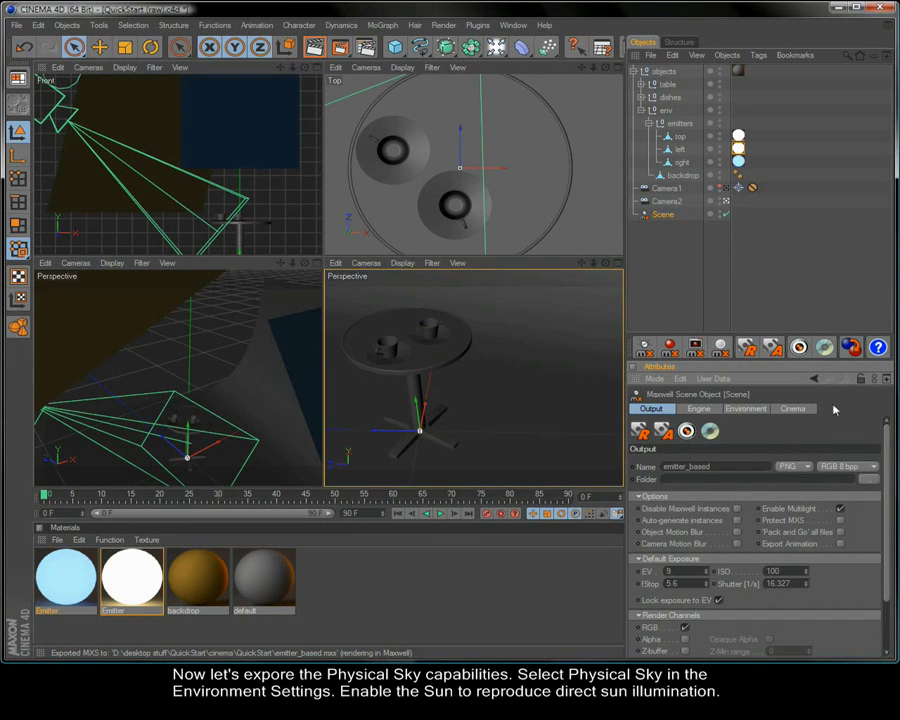
Rename the output to phys_sky, turn Multilight off, and change the EV to 13
left_click_drag(713, 466, 654, 470)
type("phys_sky")
left_click(840, 509)
left_click(683, 571)
type("8")
key("Return")
type("6")
key("Return")
type("5")
key("Return")
Set the Maxwell environment type to Physical Sky with sun
left_click(736, 410)
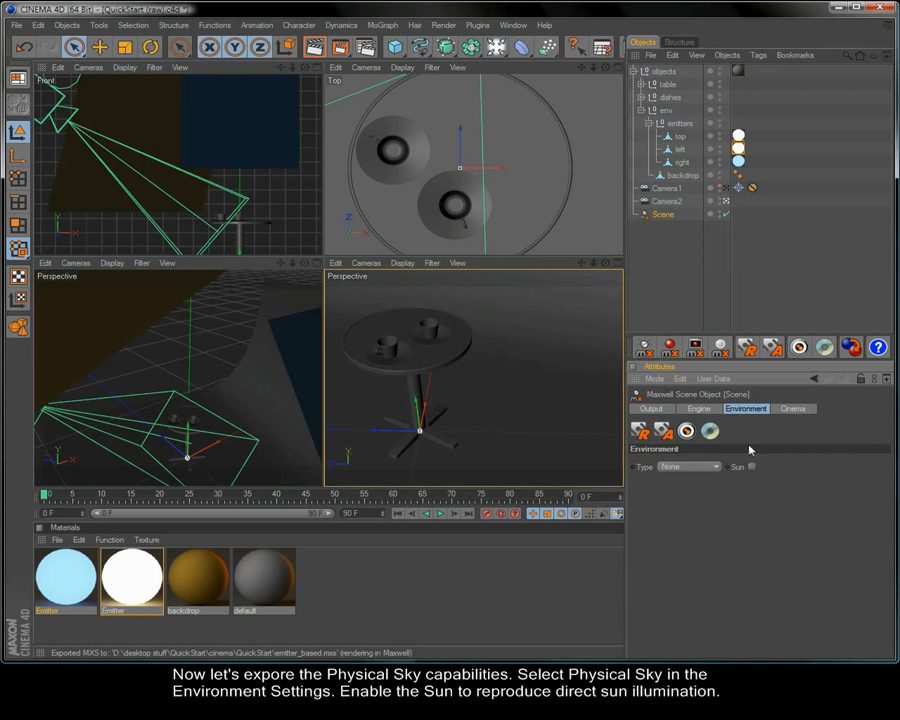
left_click(700, 467)
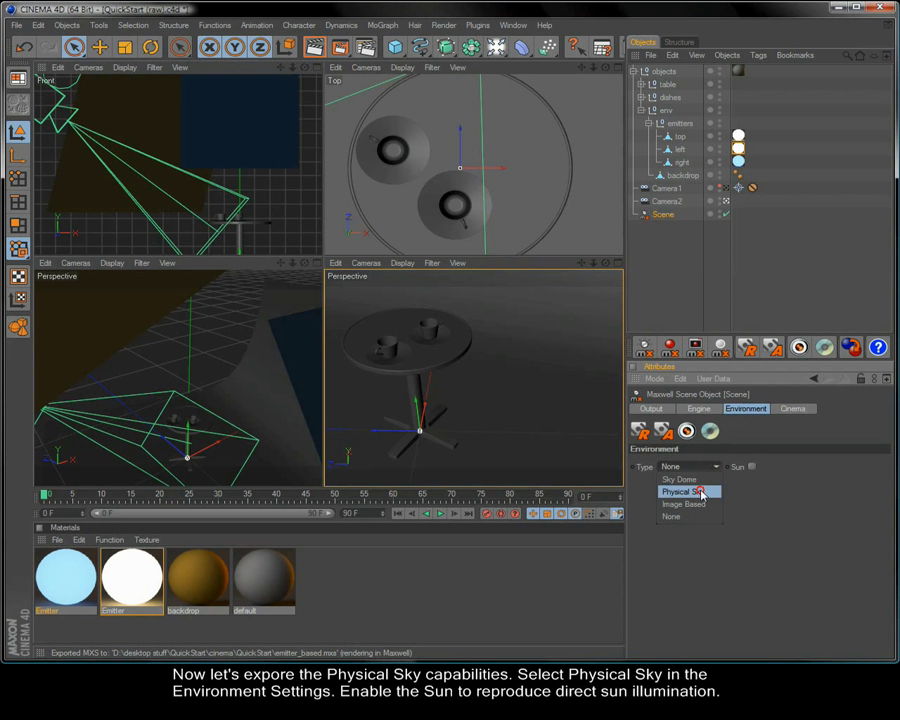
left_click(695, 492)
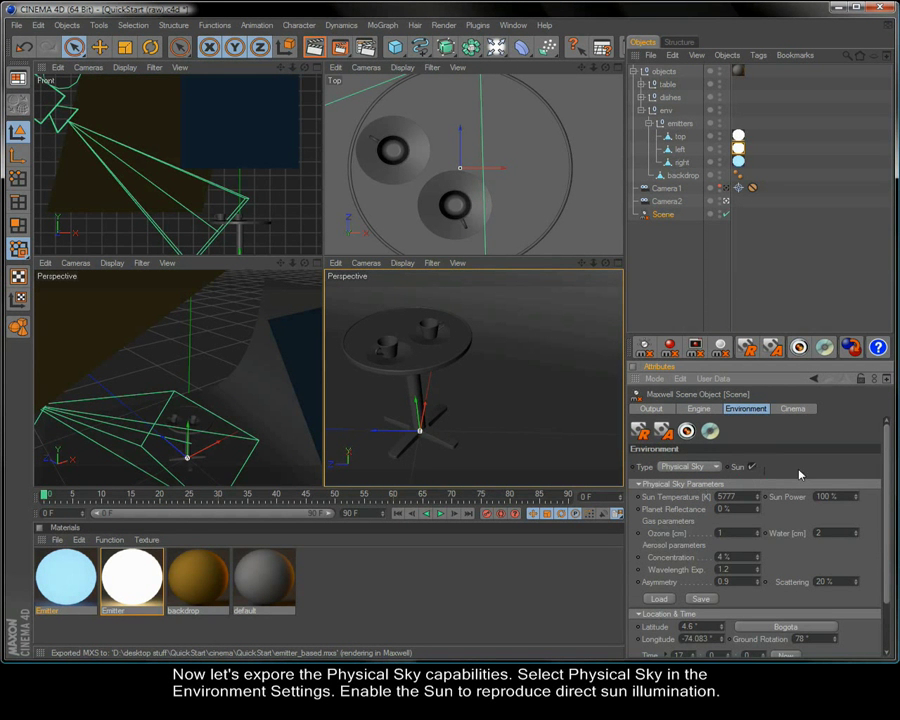
scroll(861, 430, "down", 3)
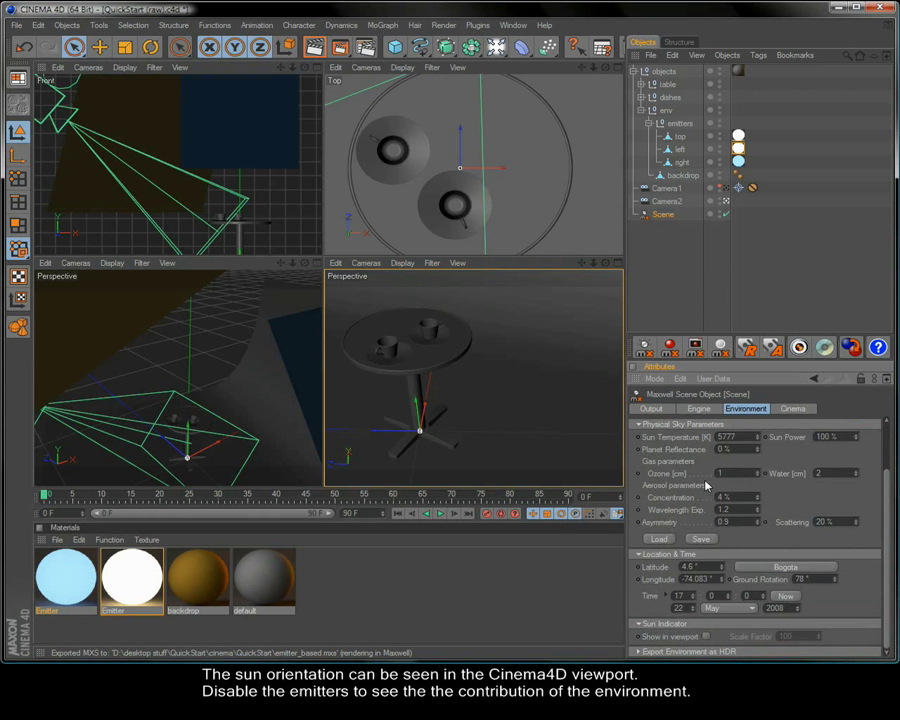
Show the sun indicator in the viewports and disable the emitters group
left_click(707, 637)
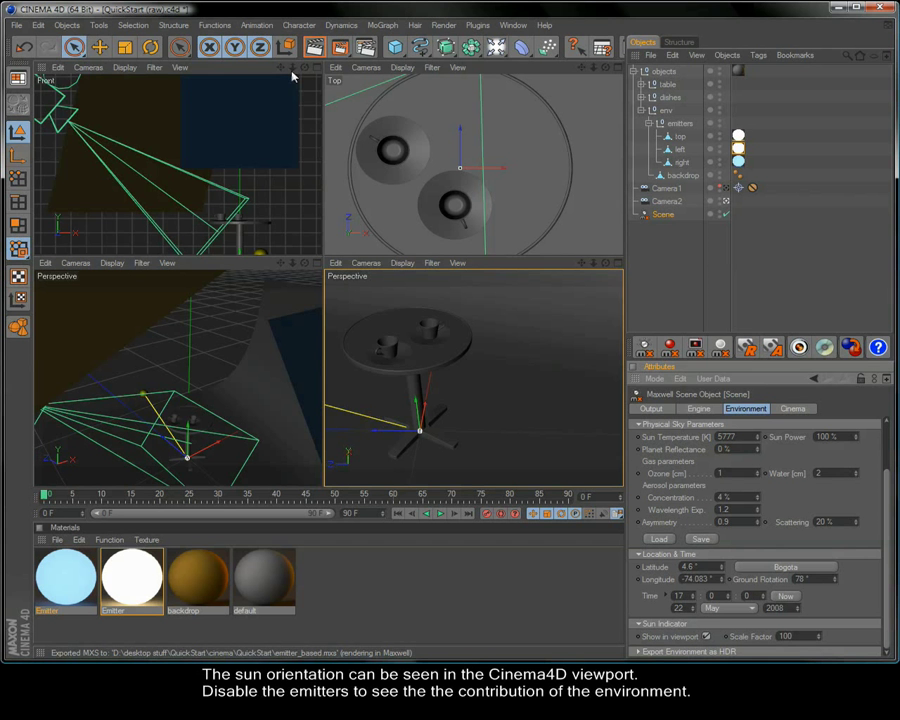
left_click_drag(281, 70, 255, 300)
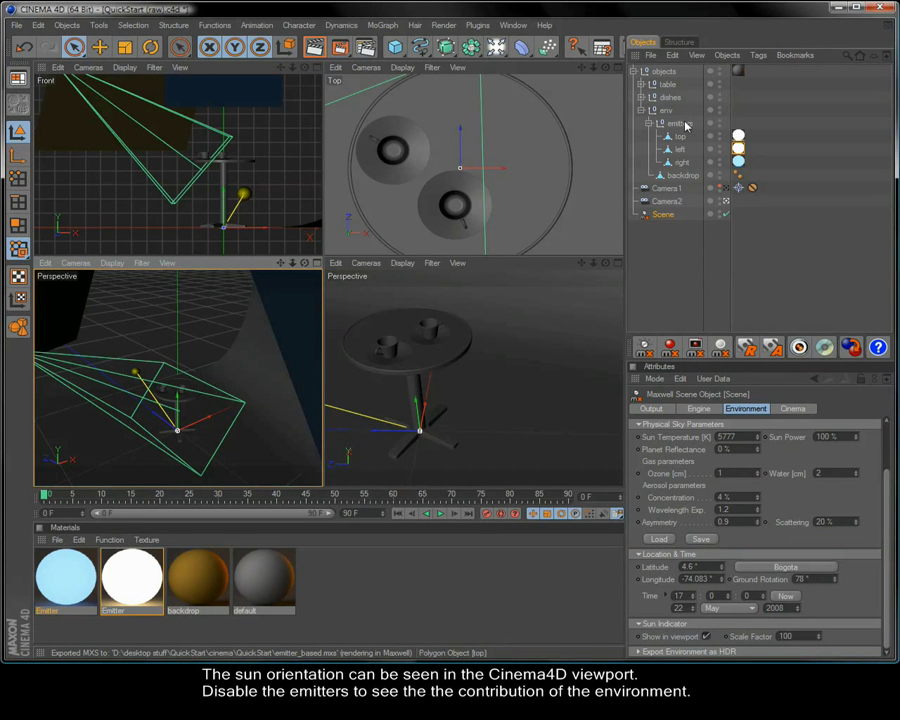
left_click(719, 121)
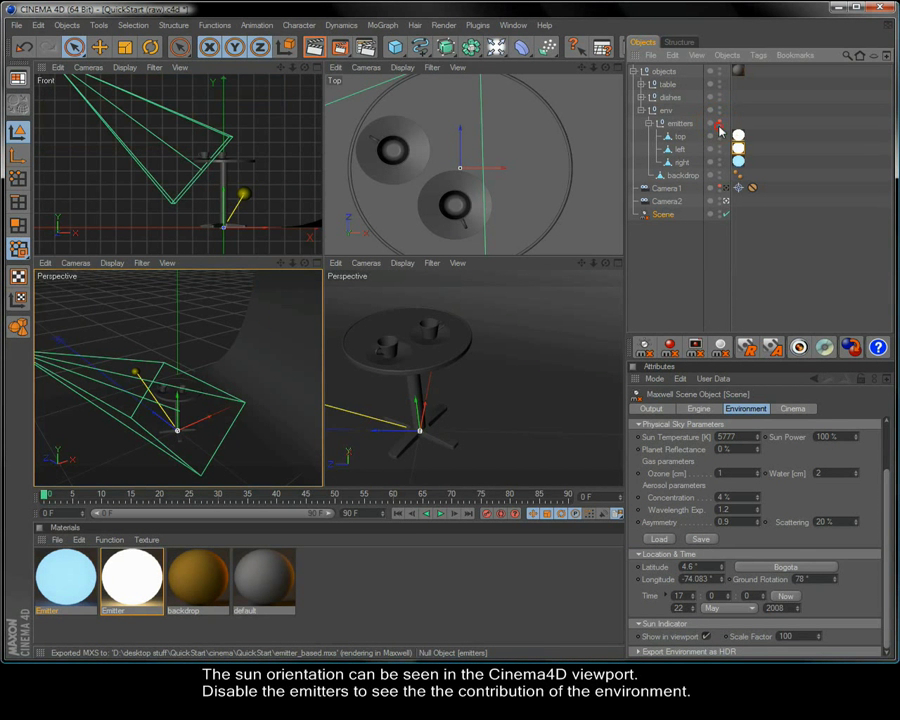
left_click(648, 123)
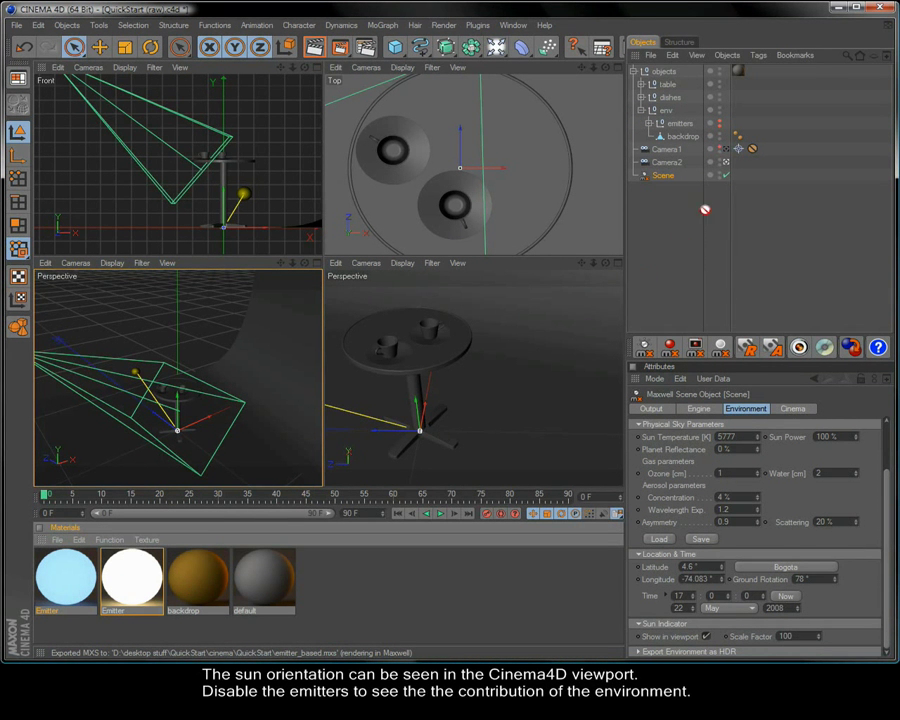
Set the Ground Rotation to 58° and render the scene in Maxwell
left_click(745, 135)
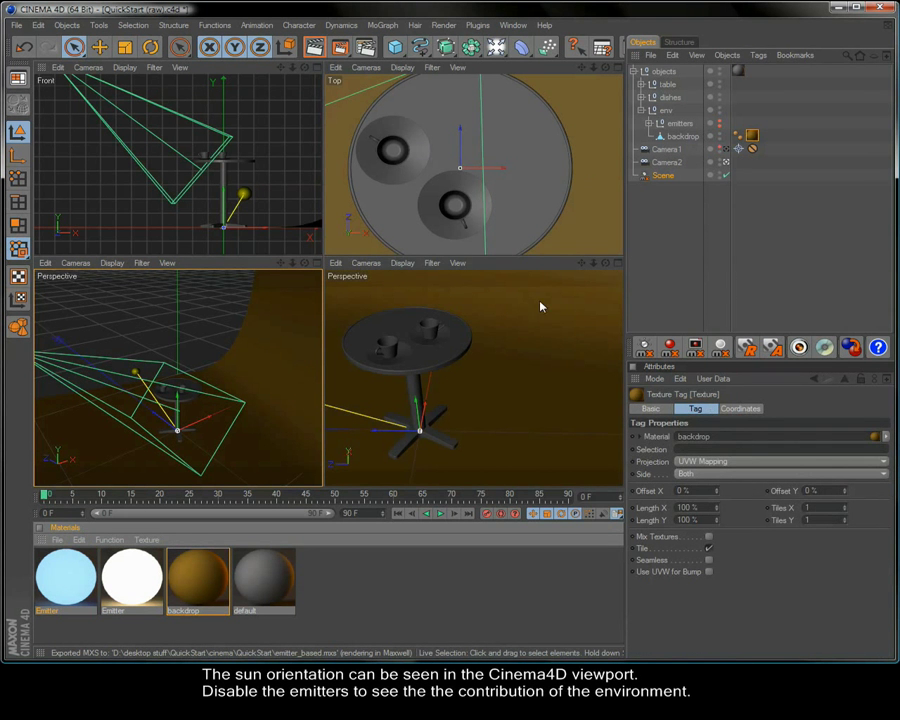
left_click(542, 334)
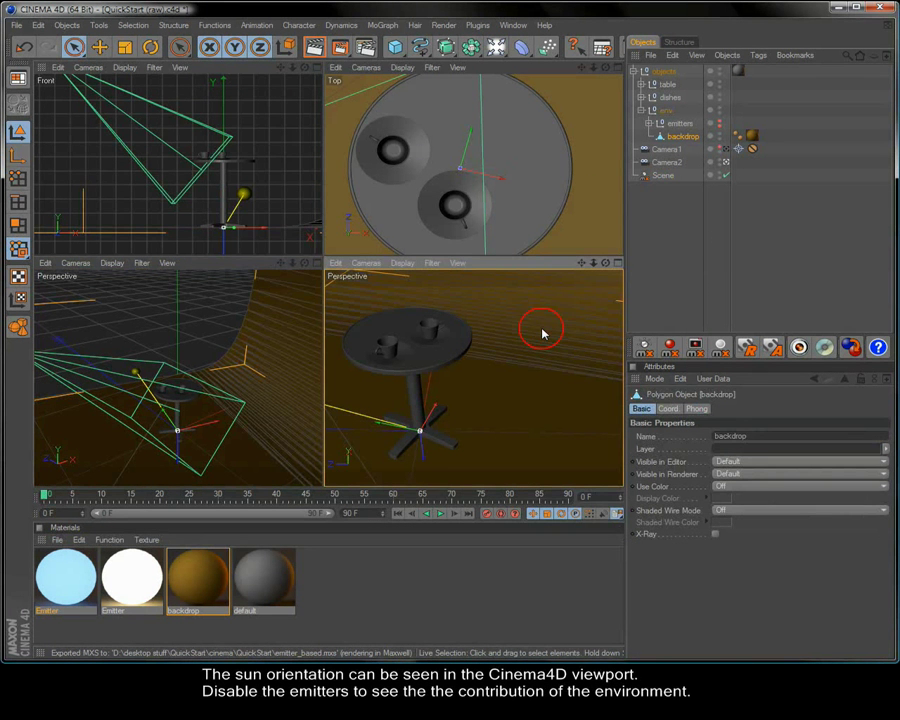
left_click(666, 176)
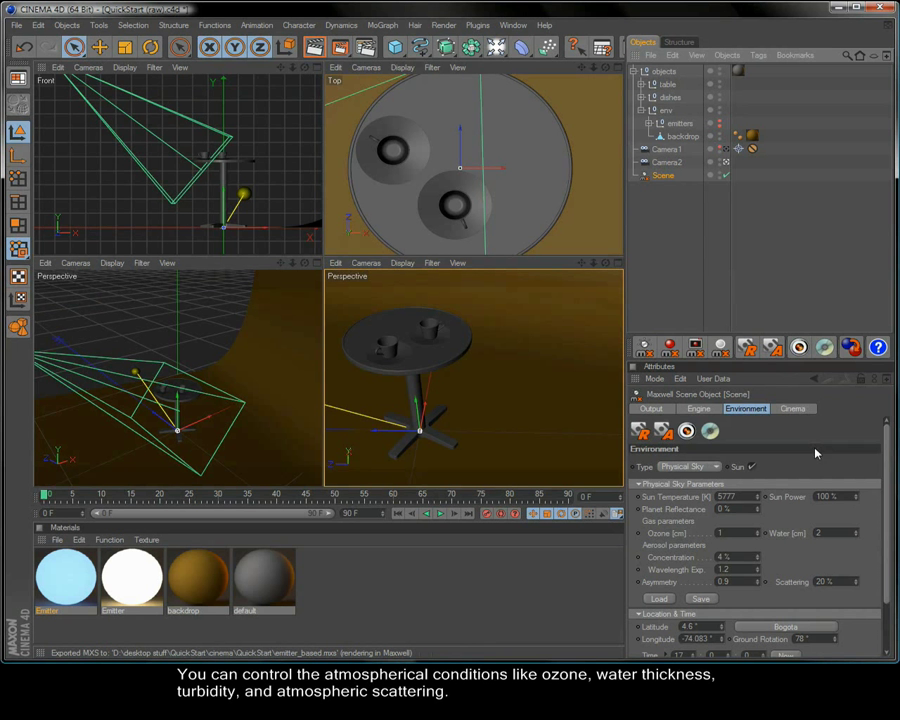
scroll(868, 540, "down", 3)
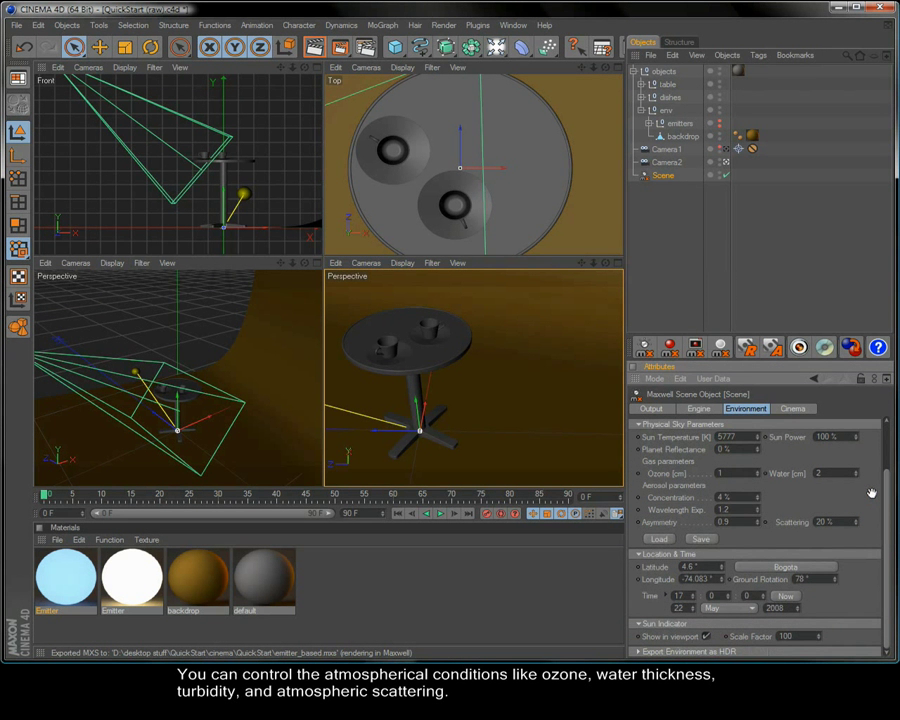
left_click(833, 577)
left_click_drag(833, 581, 833, 605)
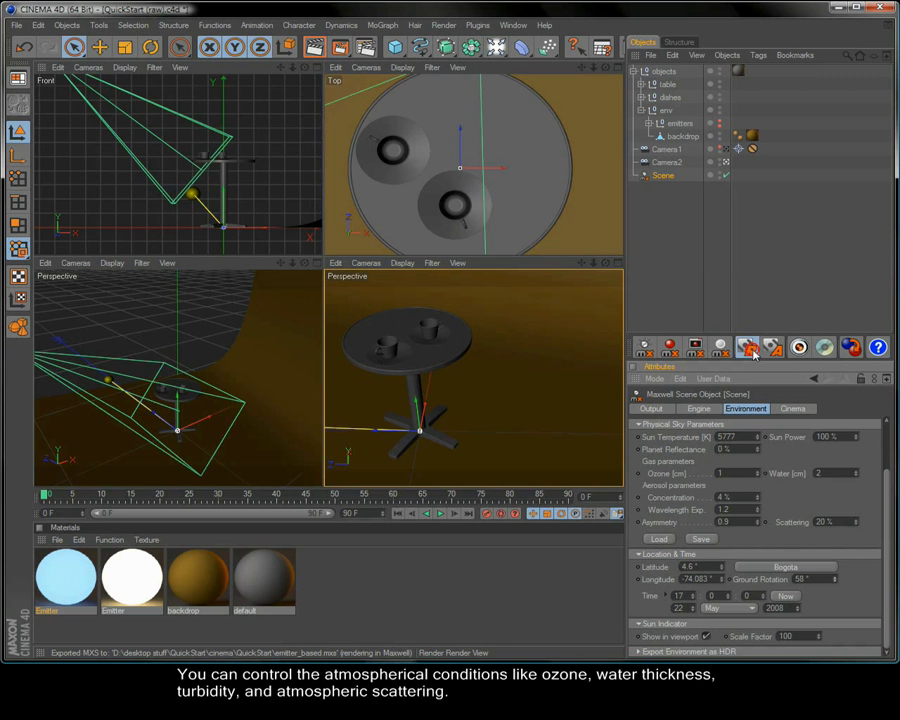
left_click(798, 348)
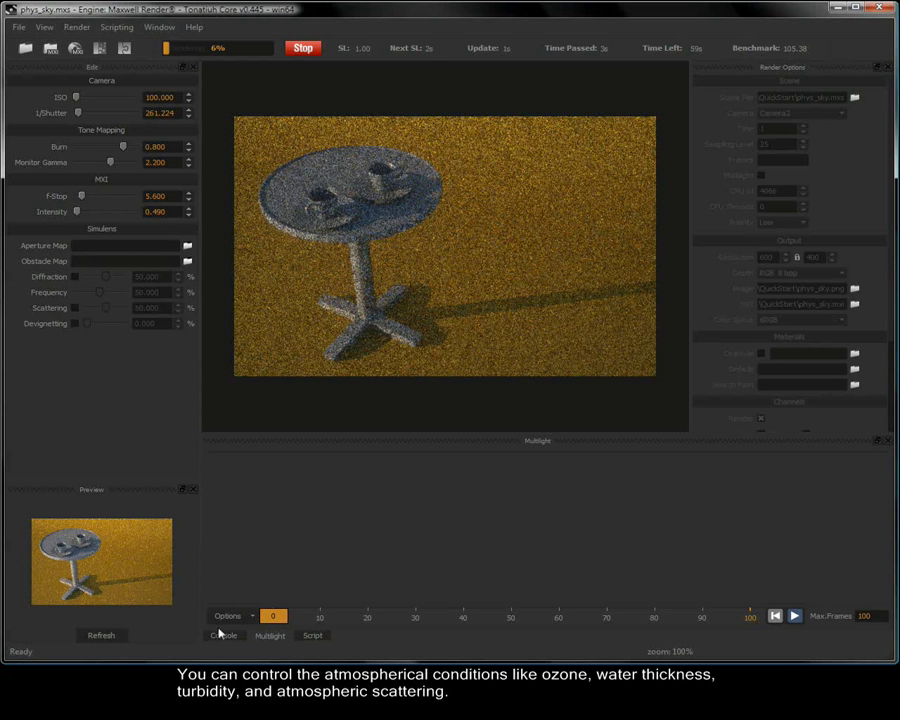
Show the Console log while the phys_sky render runs to completion
left_click(222, 635)
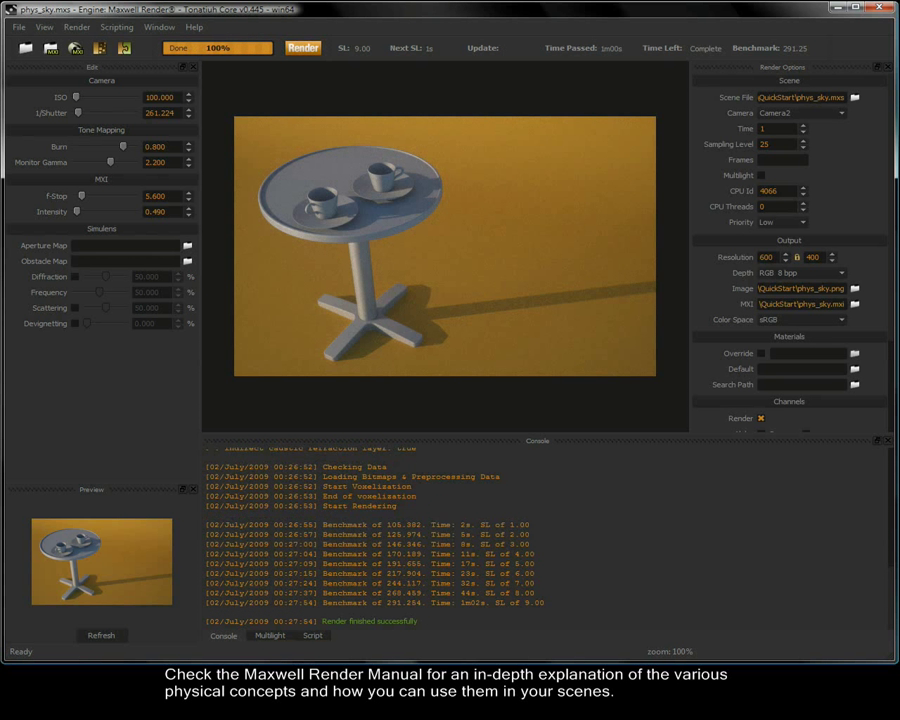
Close Maxwell Render and scrub the Cinema 4D timeline to frame 18
left_click(872, 12)
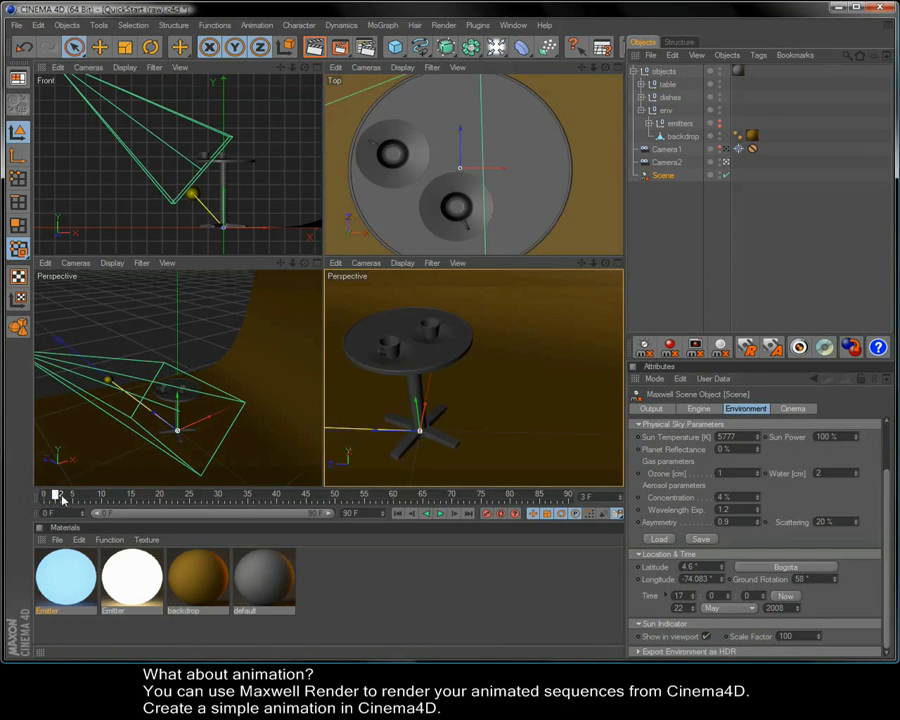
mouse_move(44, 498)
left_mouse_down()
mouse_move(248, 500)
mouse_move(42, 499)
left_mouse_up()
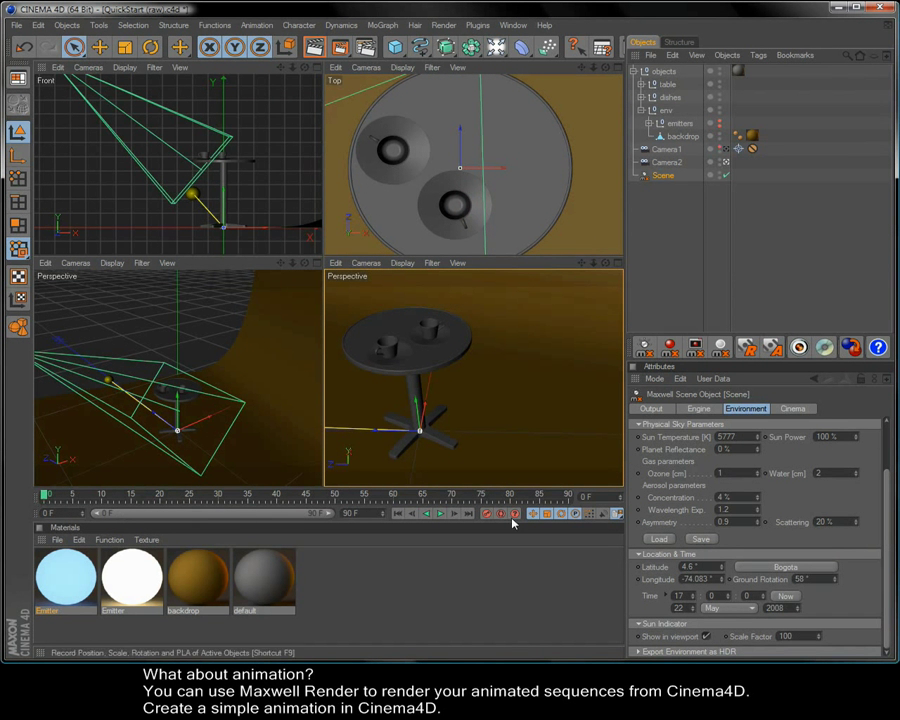
scroll(871, 453, "up", 3)
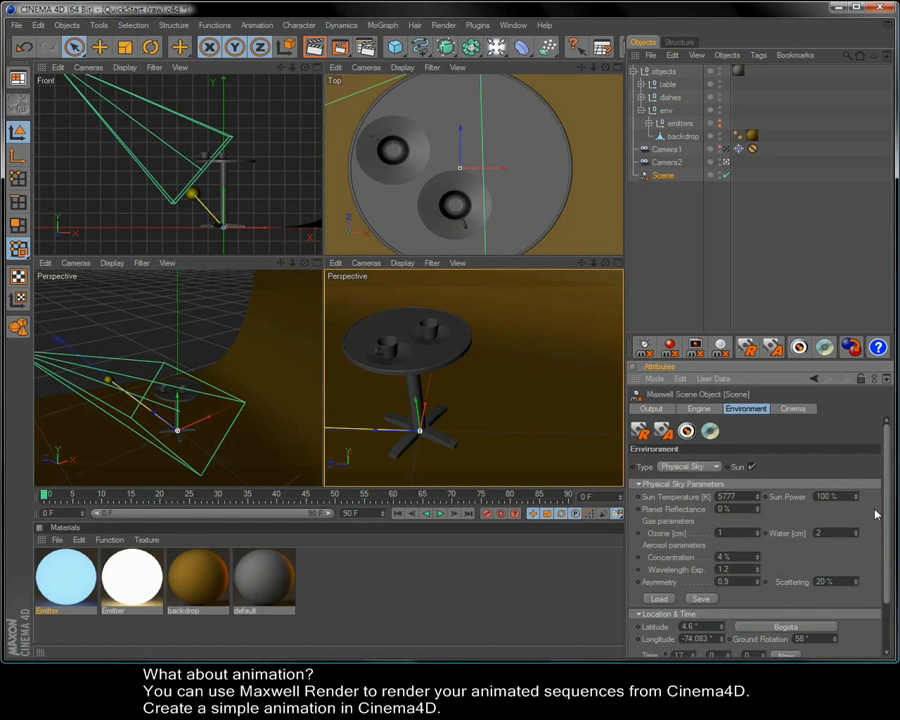
Enable Export Animation with a custom frame range from 0 to 40
left_click(655, 409)
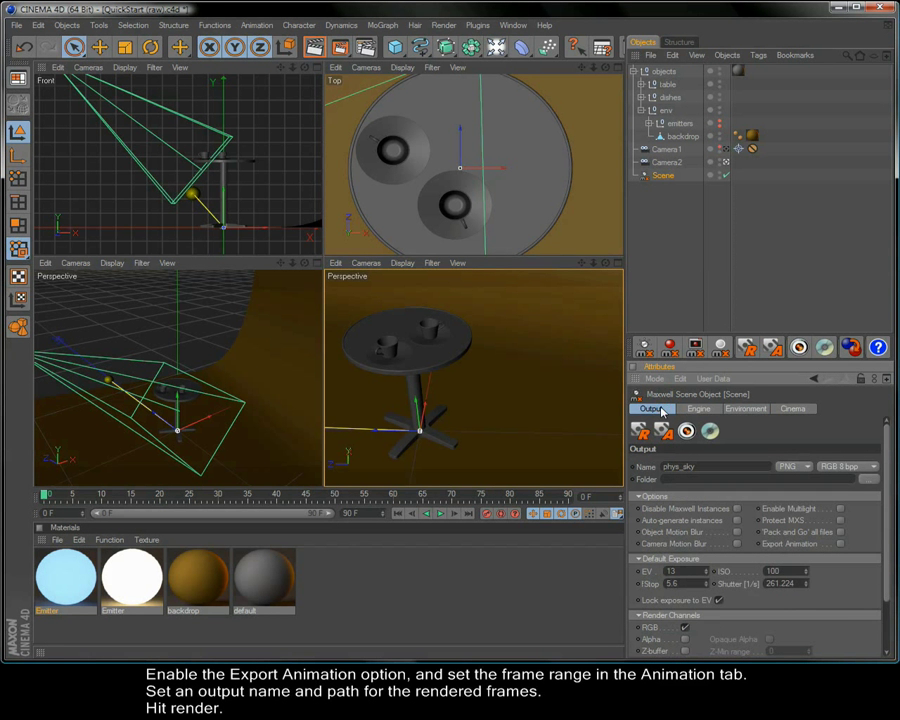
left_click(840, 544)
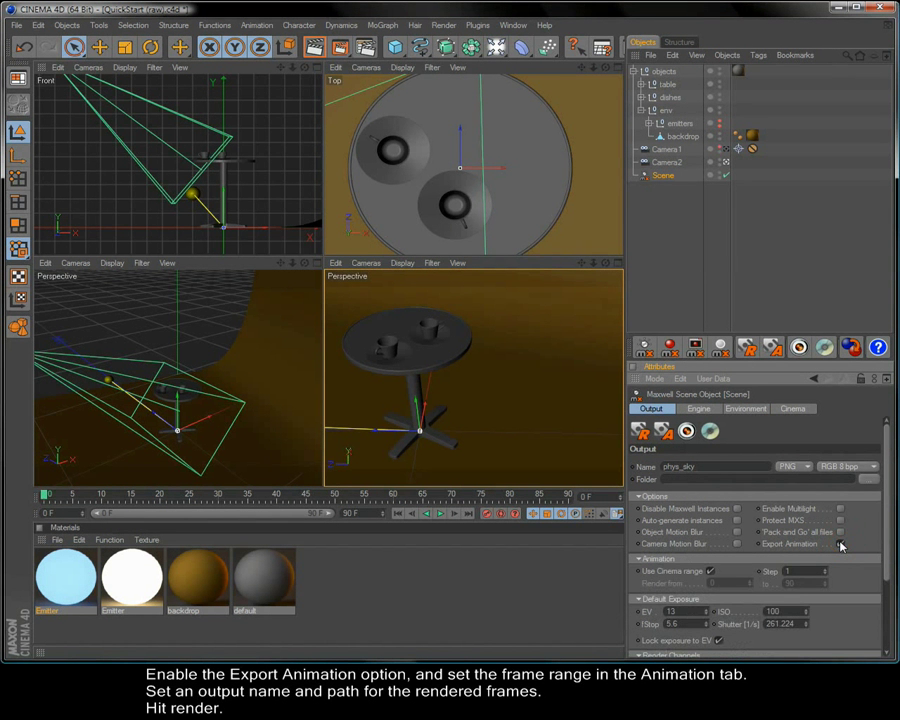
left_click(710, 571)
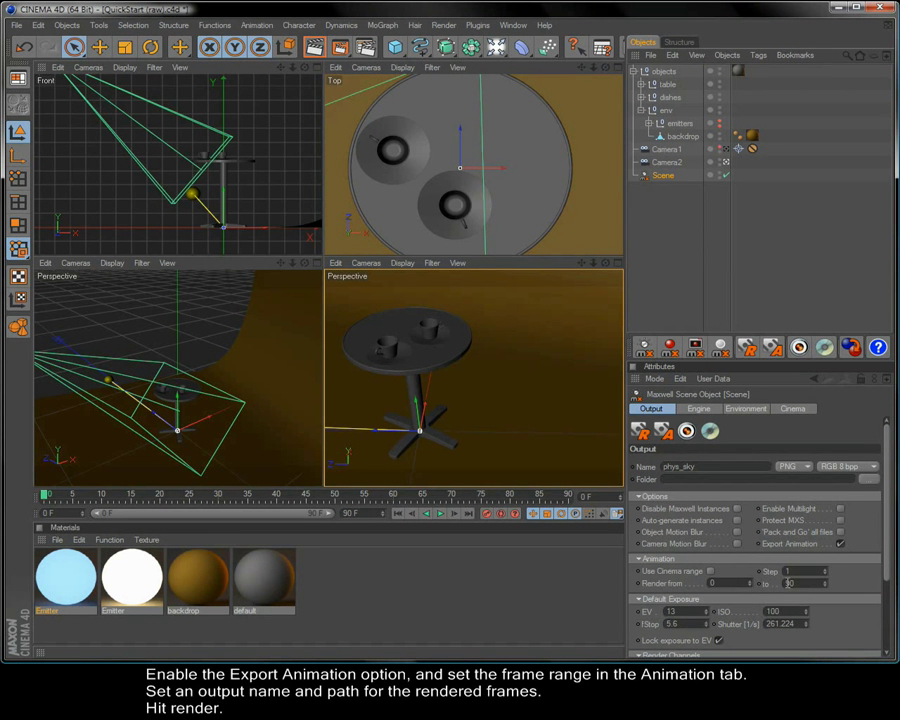
left_click(786, 583)
type("40")
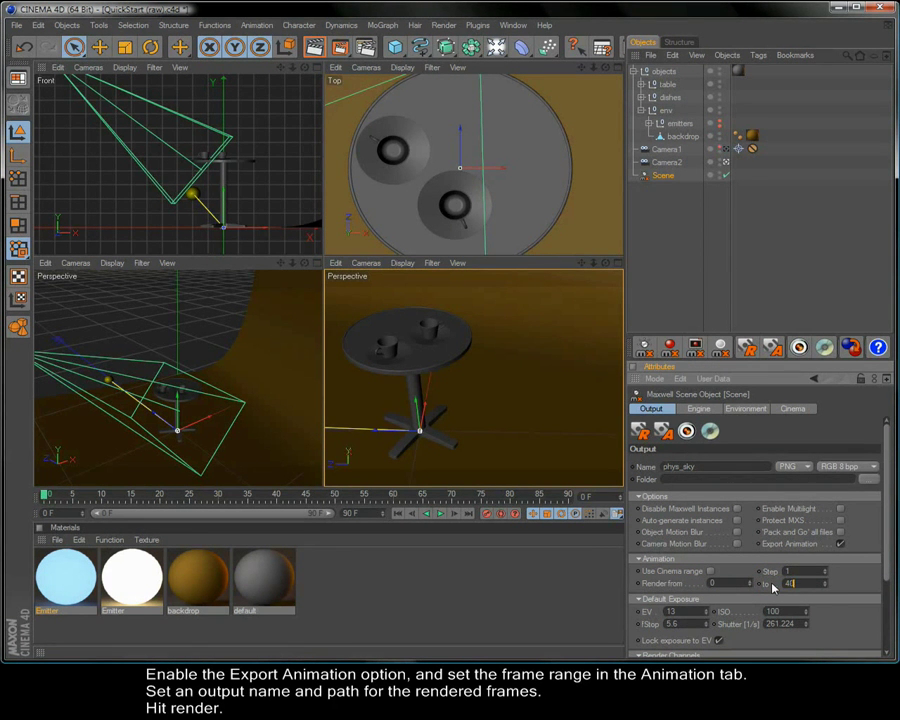
Name the Maxwell output 'animation' and render frames 0 to 40 as an animation
left_click(662, 467)
type("animation")
left_click(686, 431)
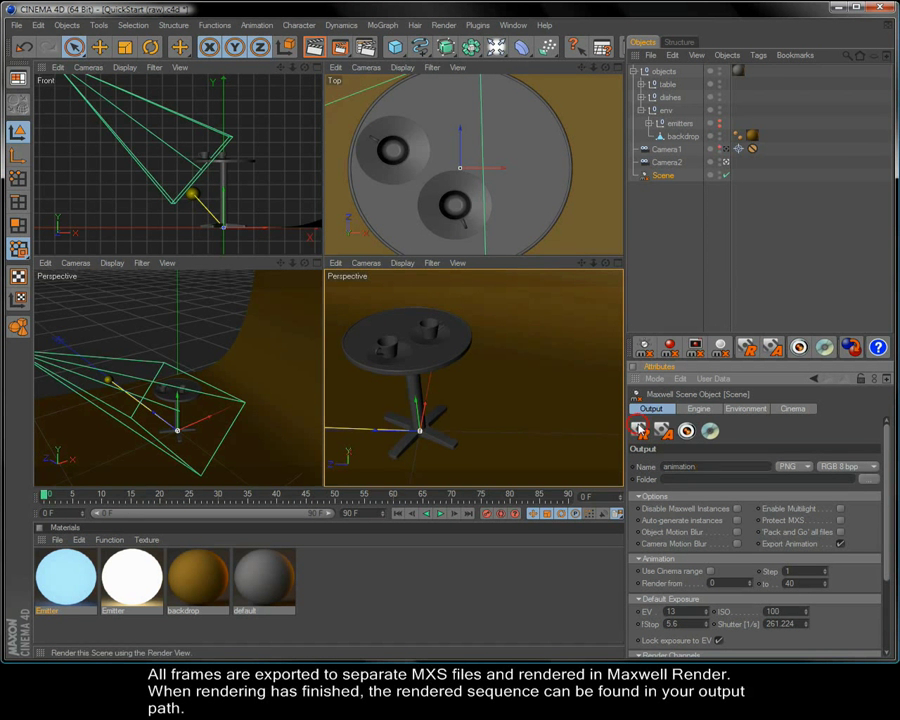